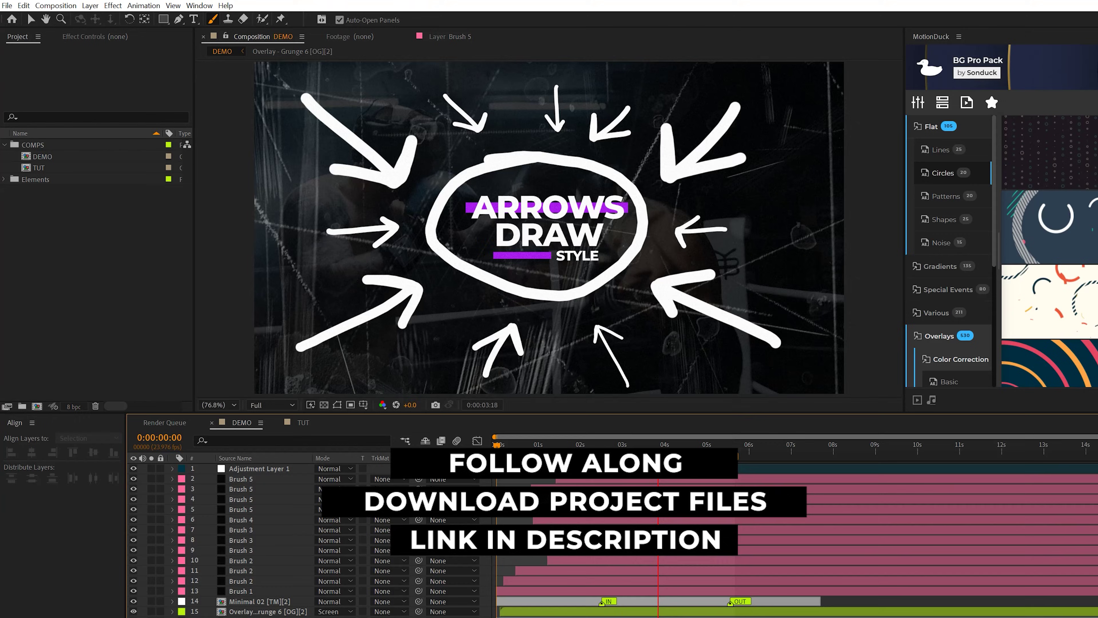
In the TUT composition, show the Brushes and Paint panels from the Window menu
left_click(302, 422)
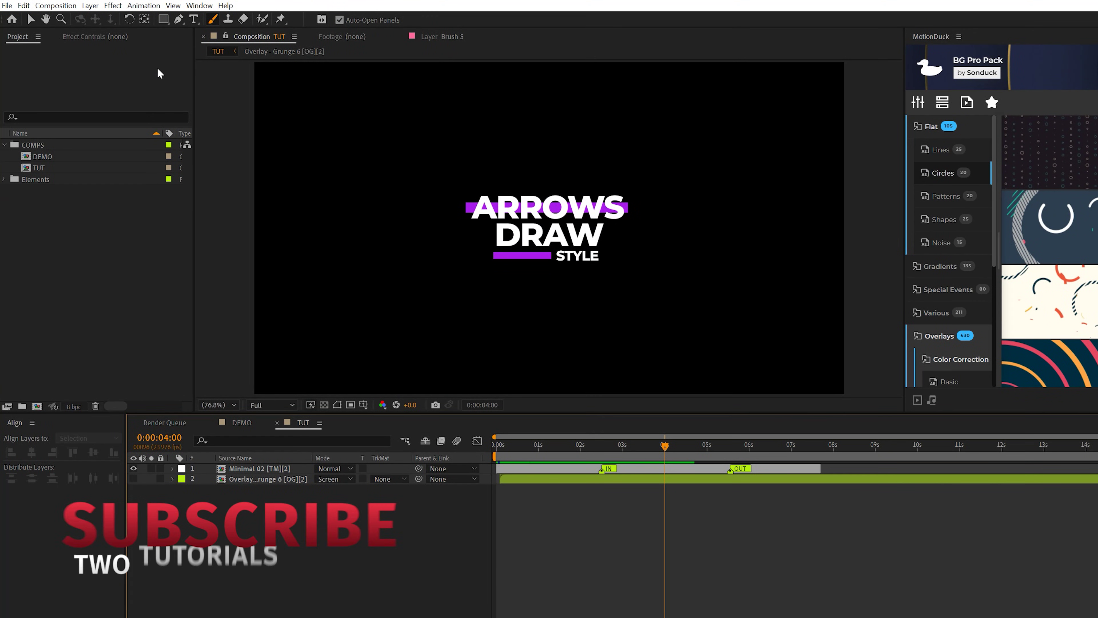
left_click(196, 6)
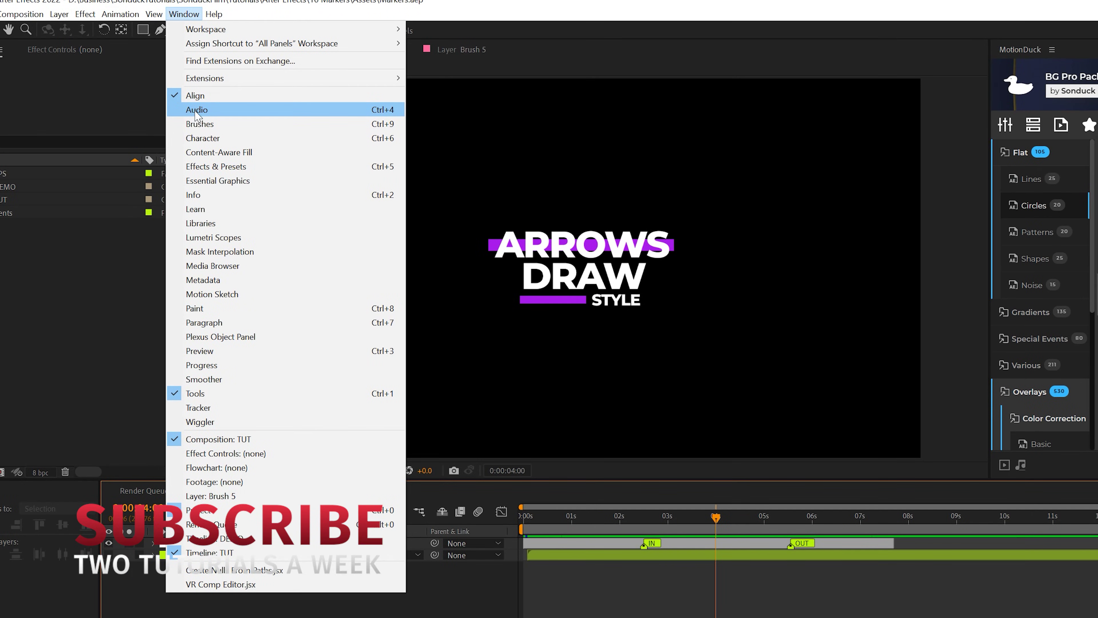
left_click(214, 103)
left_click(184, 14)
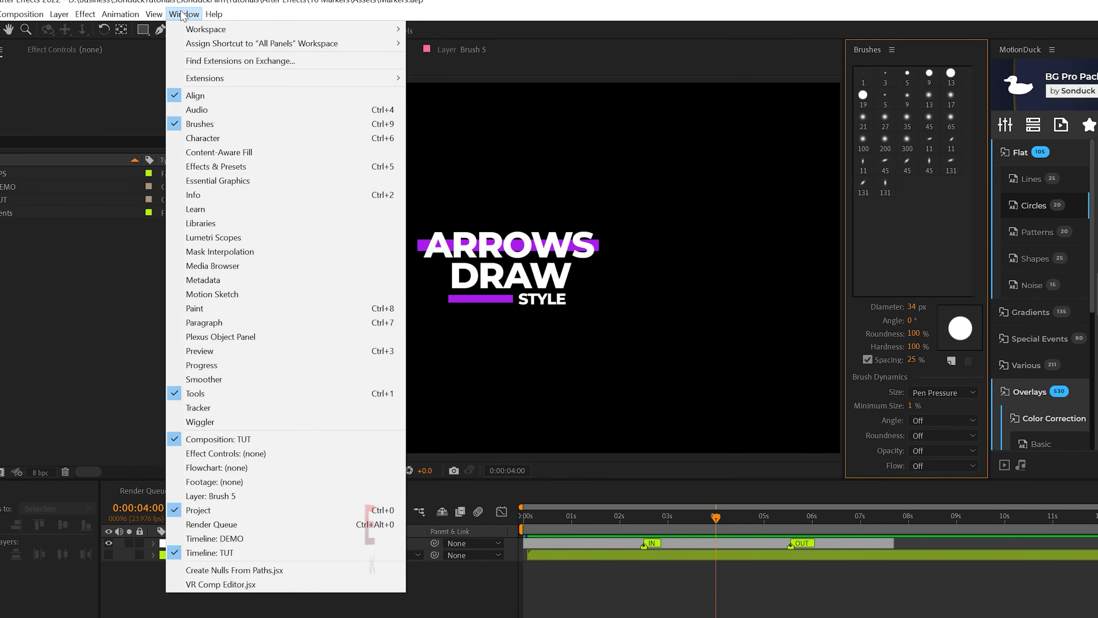
left_click(220, 309)
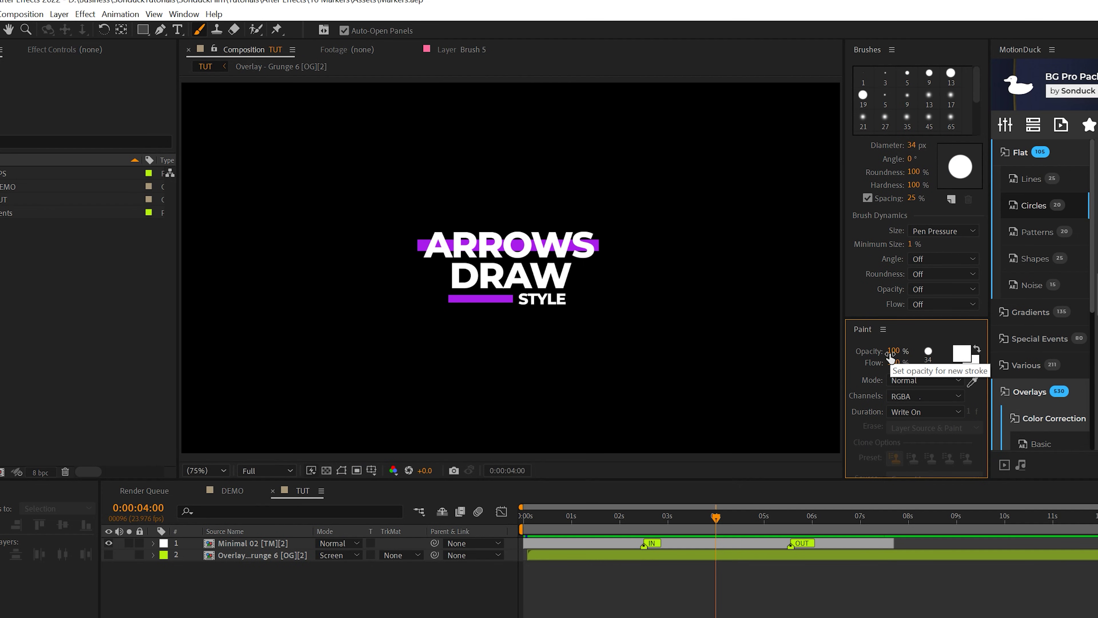
Add a new solid named 'Brush 1' and open it in its Layer panel
left_click(59, 13)
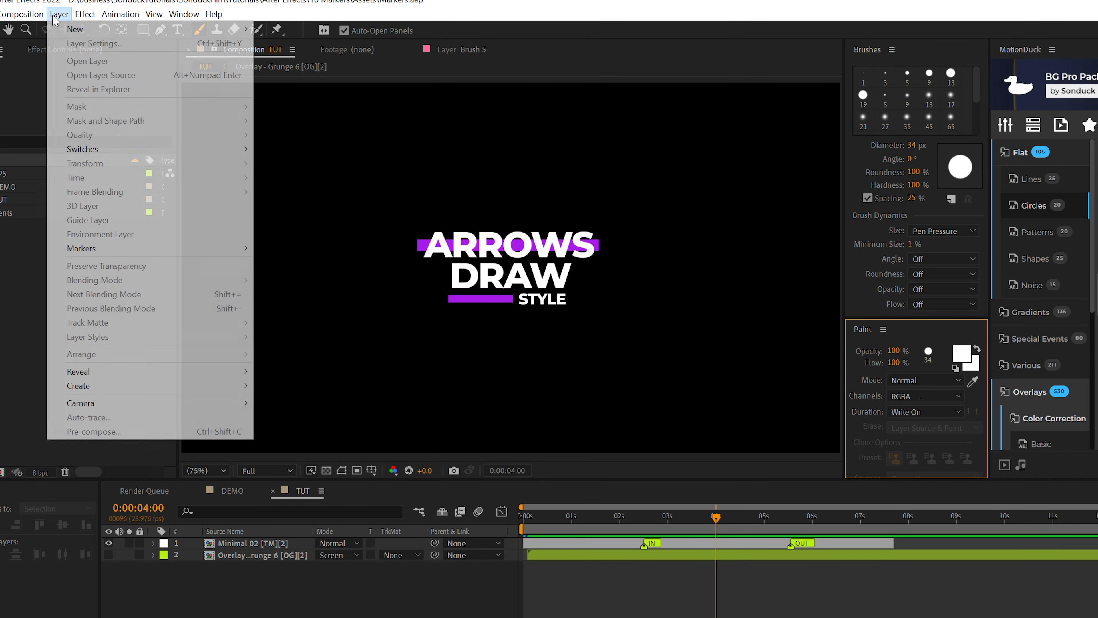
mouse_move(100, 31)
left_click(359, 43)
type("Brush 1")
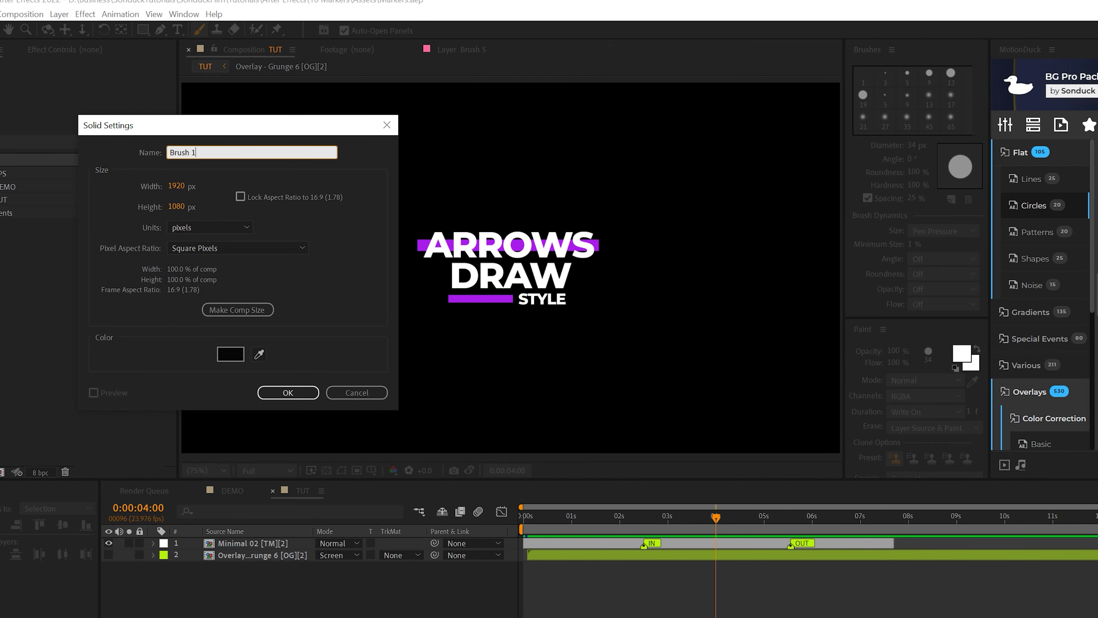
key("Return")
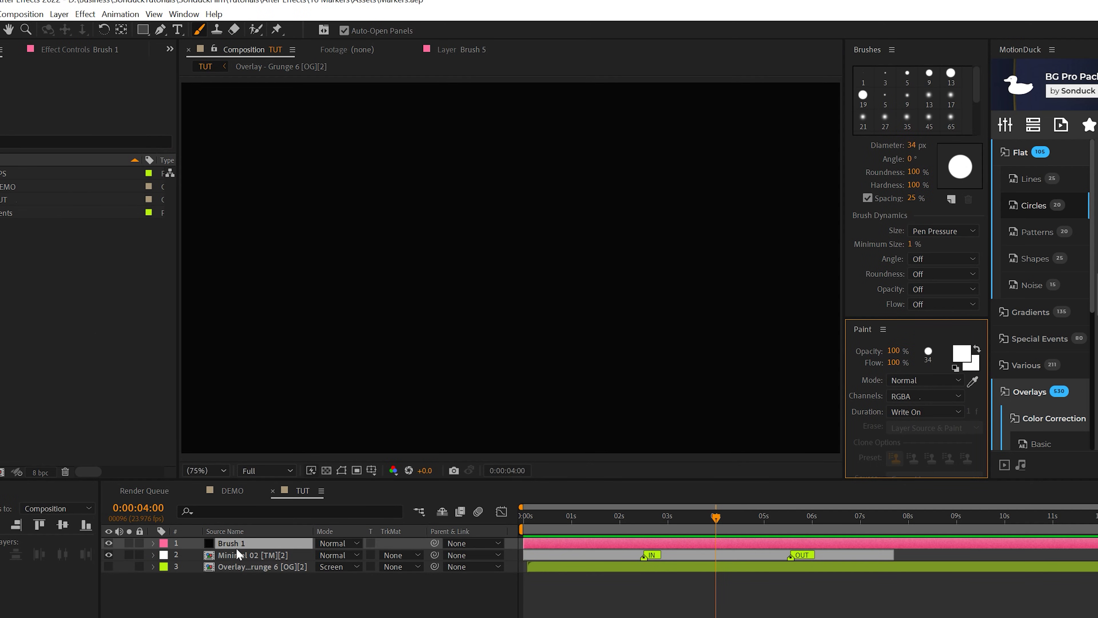
double_click(236, 545)
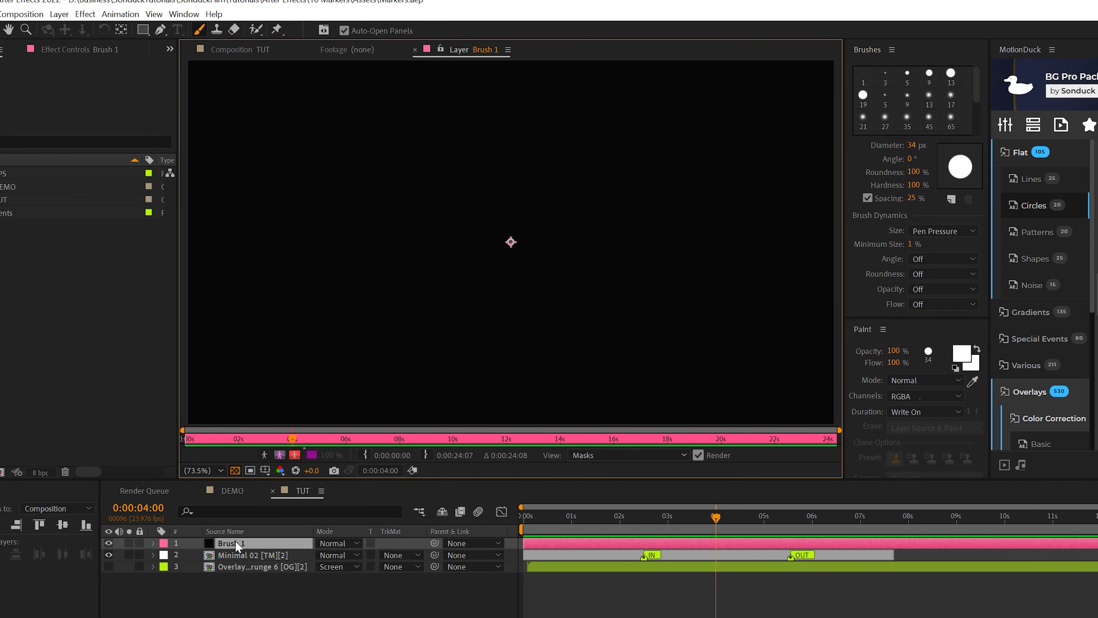
Select the Brush tool and pick Hard Round 19, enlarged to a 35 px diameter
key("v")
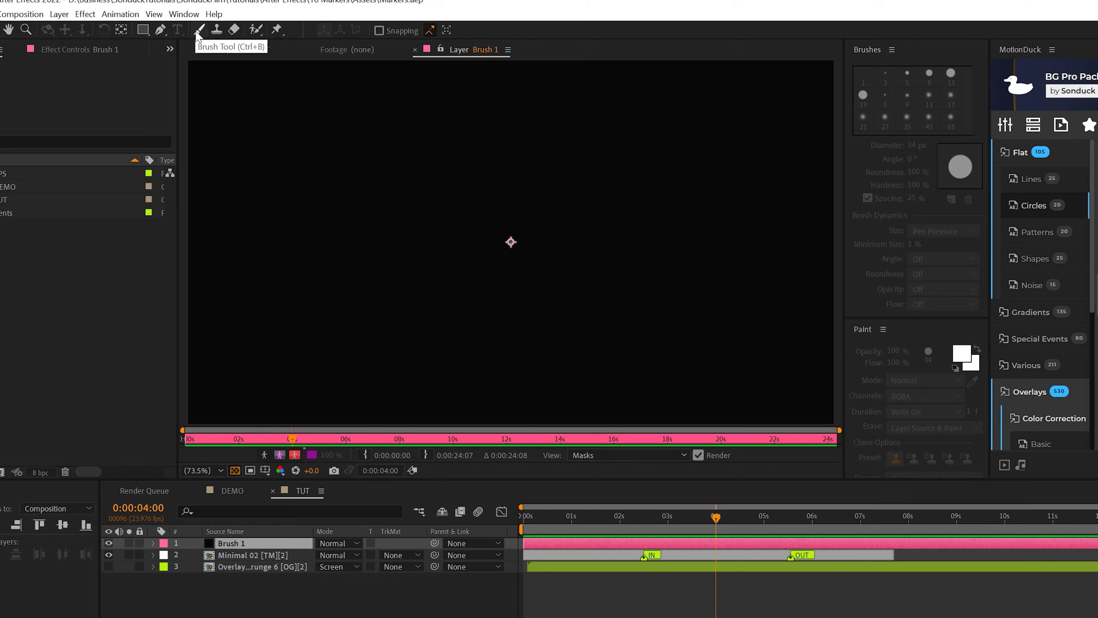
left_click(197, 35)
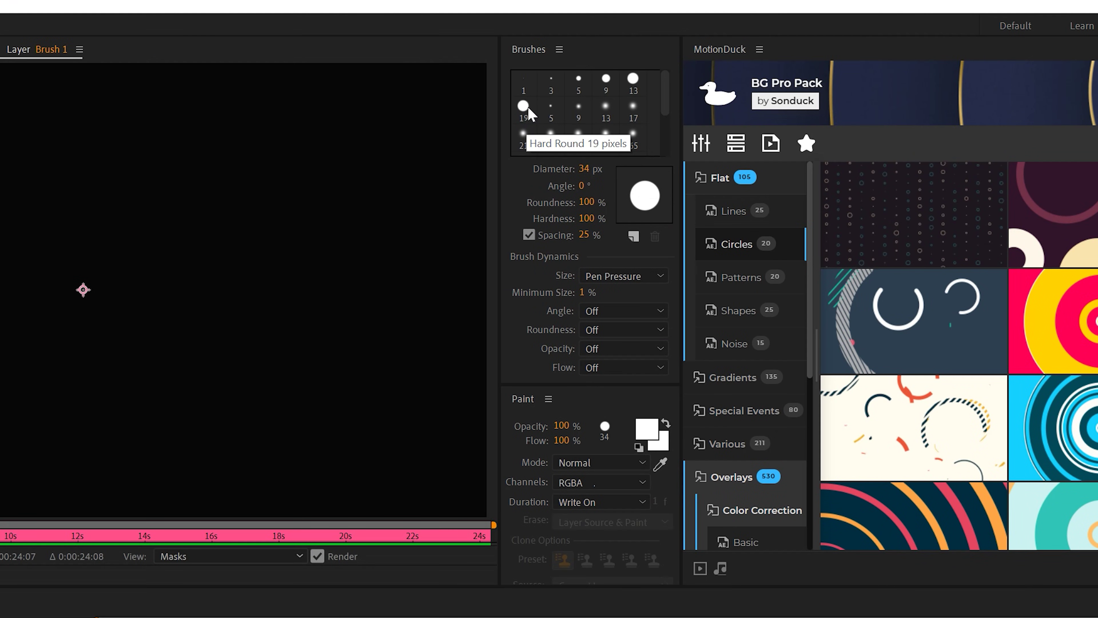
left_click(524, 107)
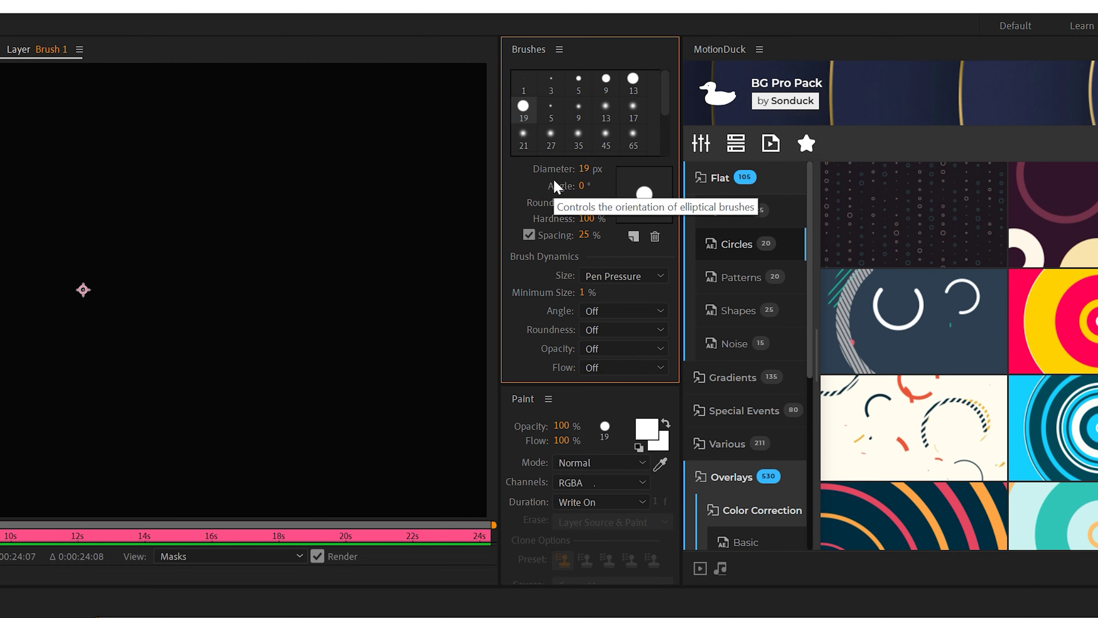
left_click_drag(585, 168, 601, 172)
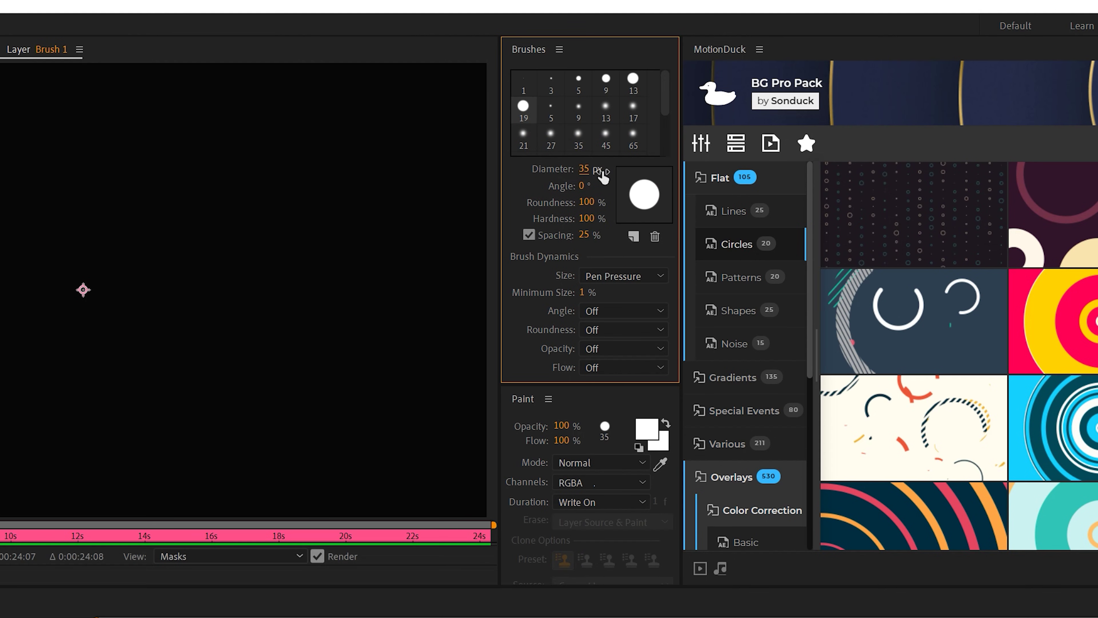
Set brush spacing to 1% and Paint Duration to Write On
left_click(583, 236)
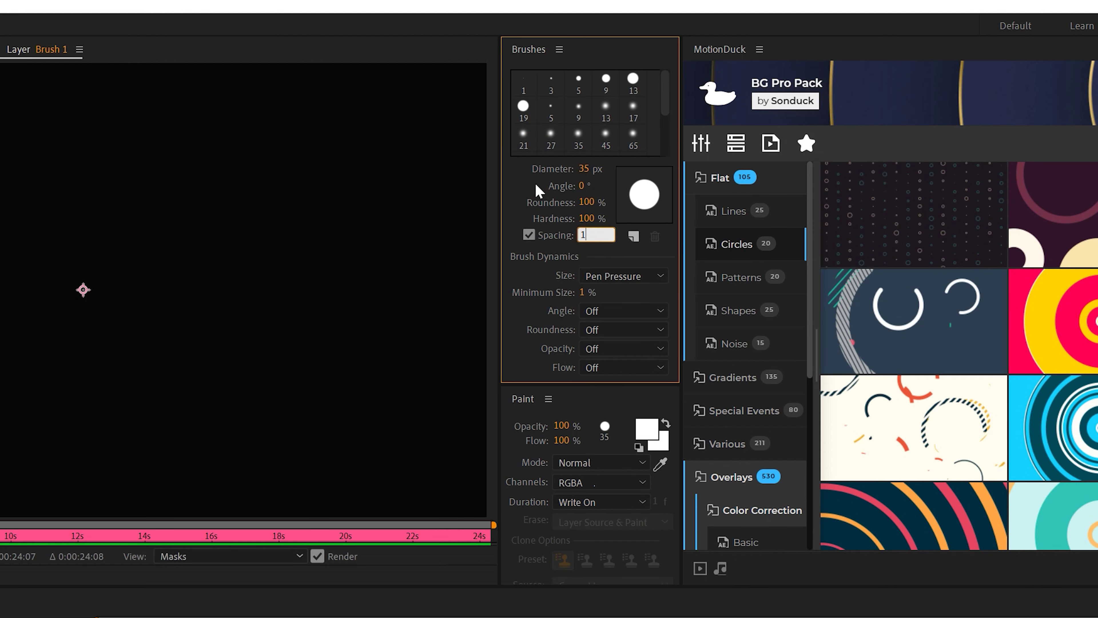
type("1")
key("Return")
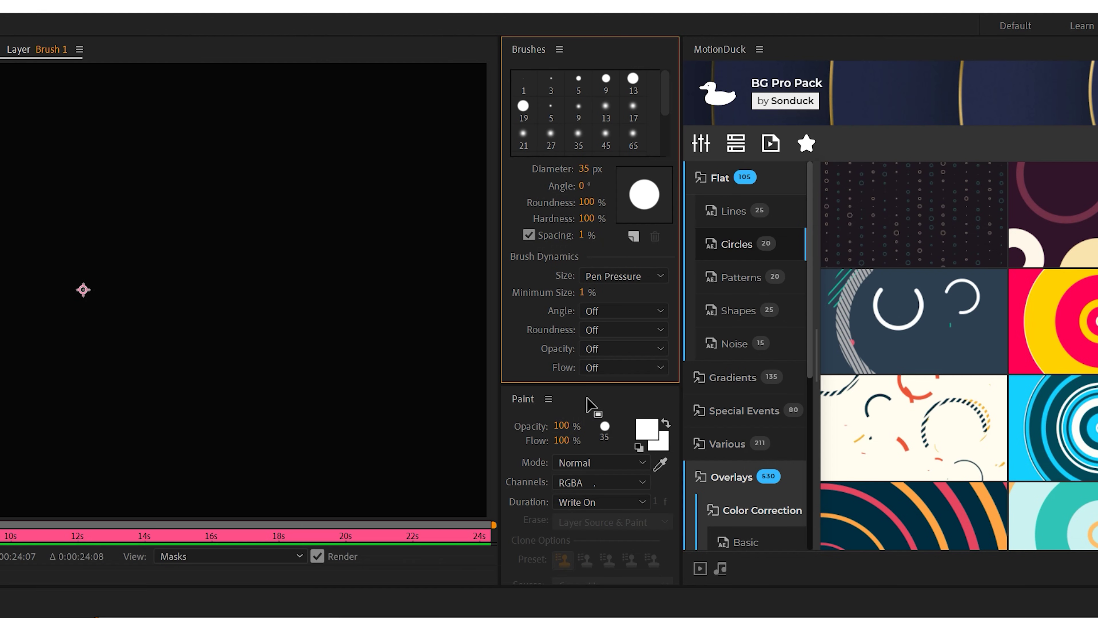
left_click(582, 407)
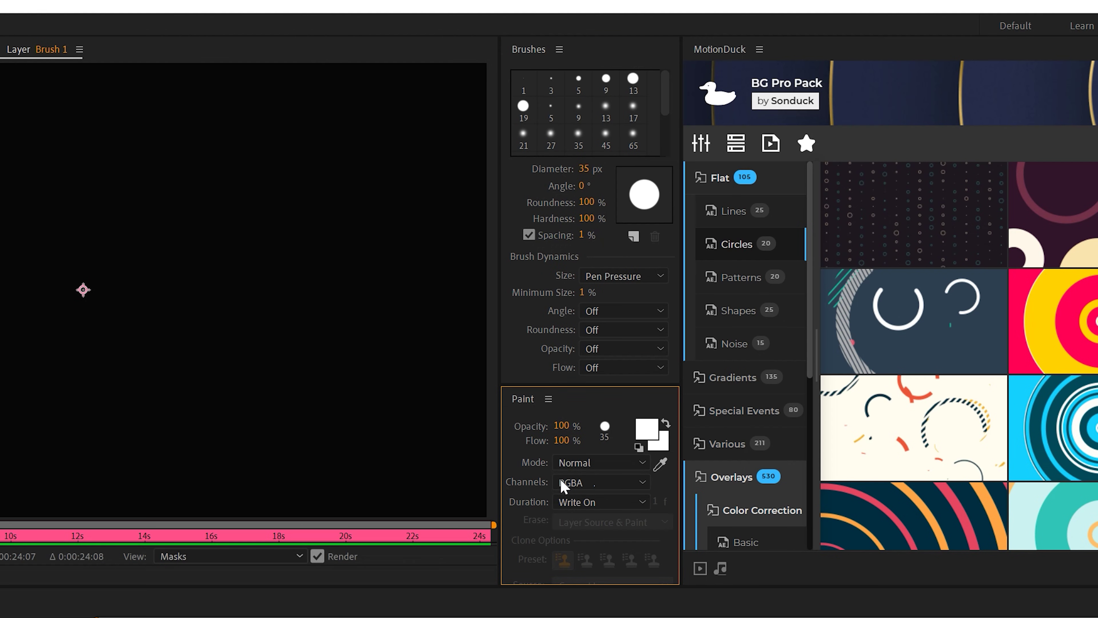
left_click(580, 503)
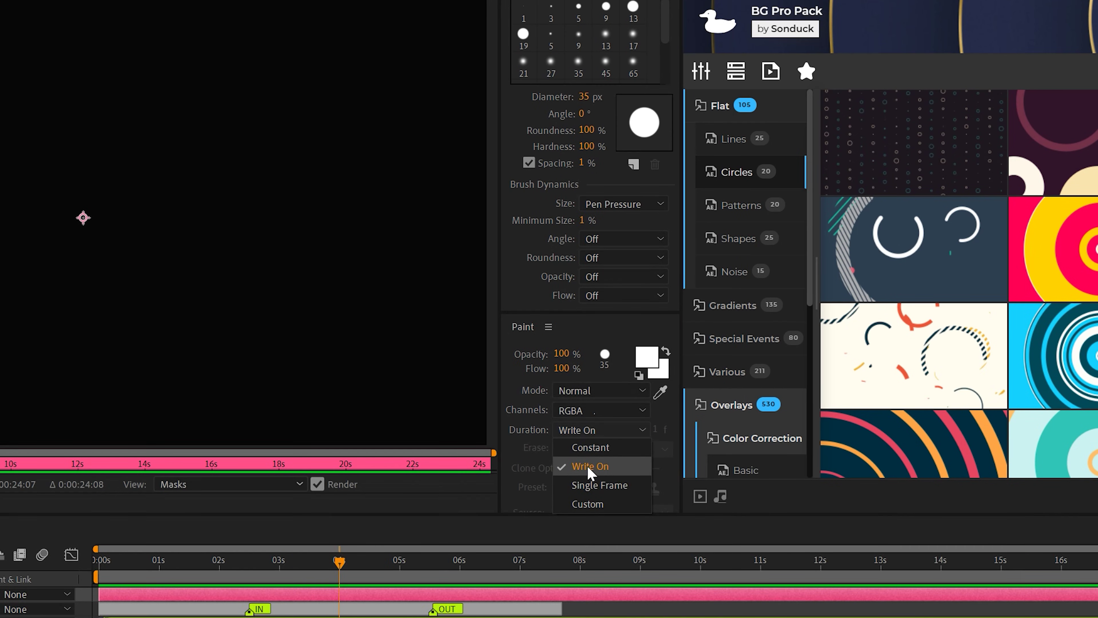
left_click(590, 466)
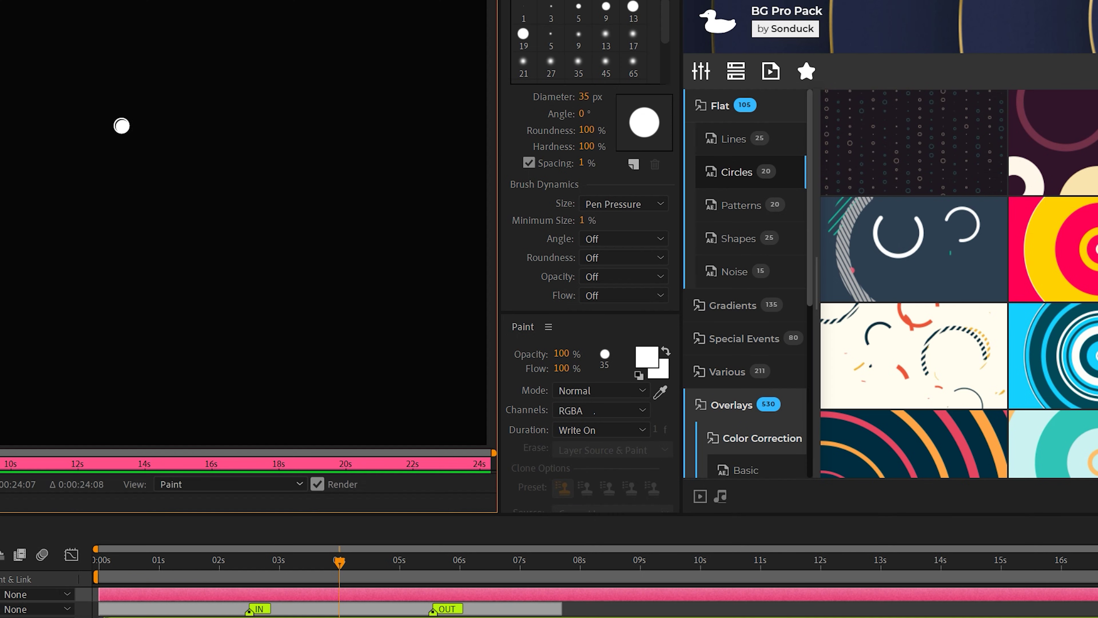
Paint a white hand-drawn loop on Brush 1 and preview its write-on End keyframes
mouse_move(126, 126)
left_mouse_down()
mouse_move(121, 313)
mouse_move(49, 102)
mouse_move(3, 94)
left_mouse_up()
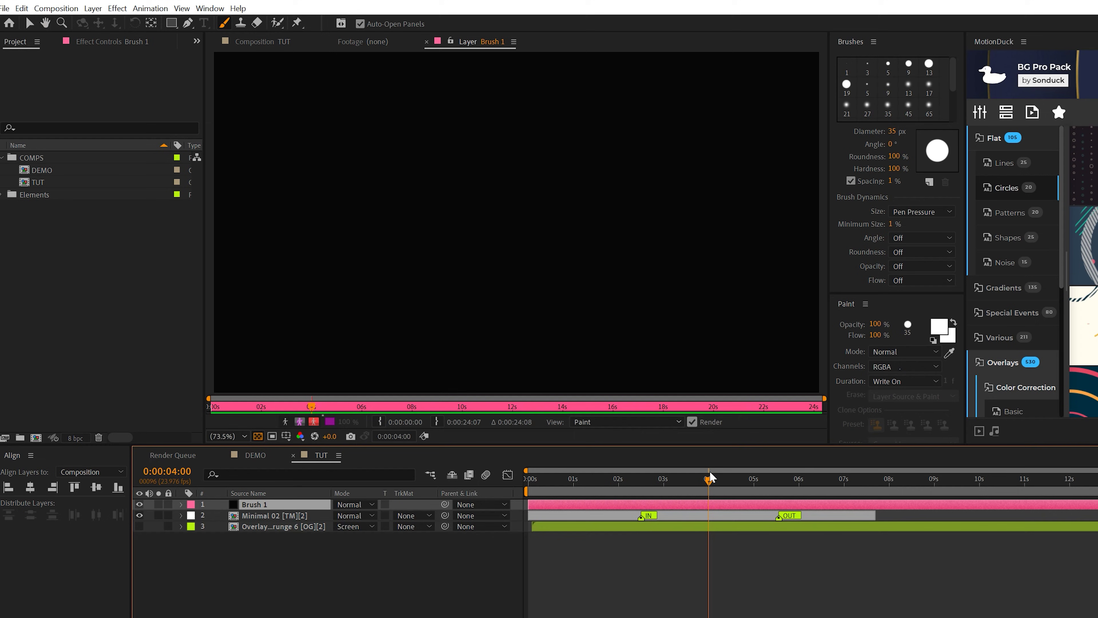
key("u")
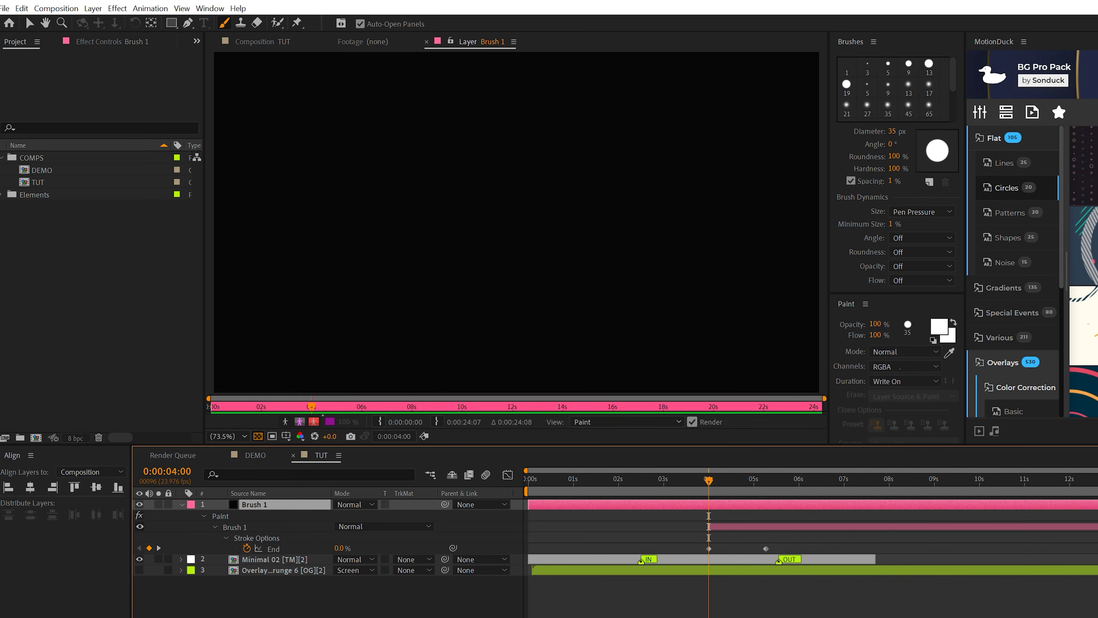
key("space")
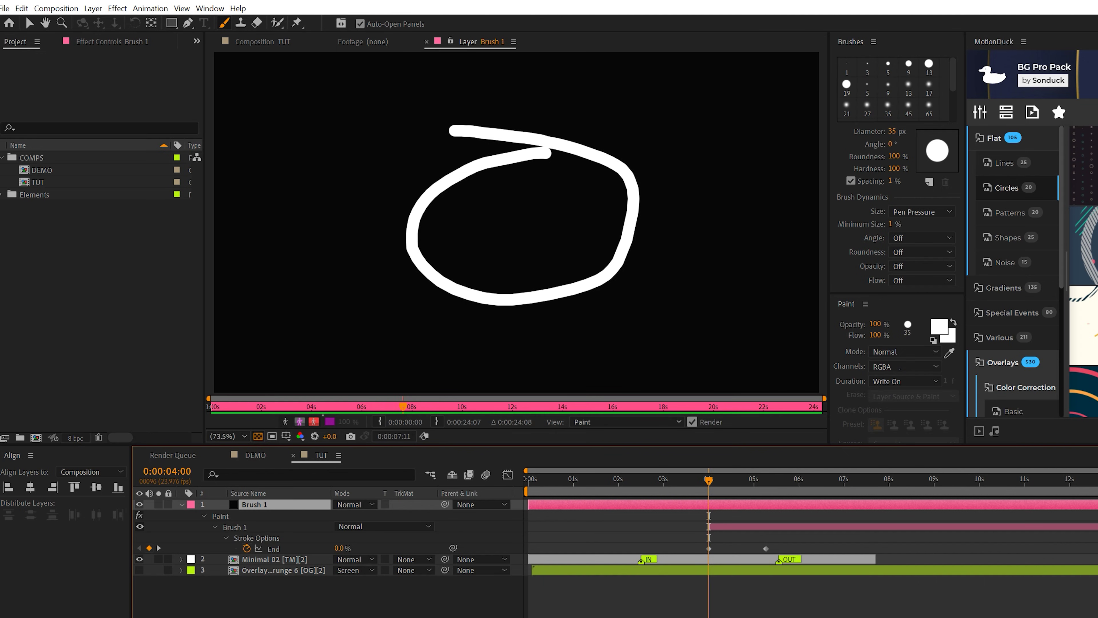
key("space")
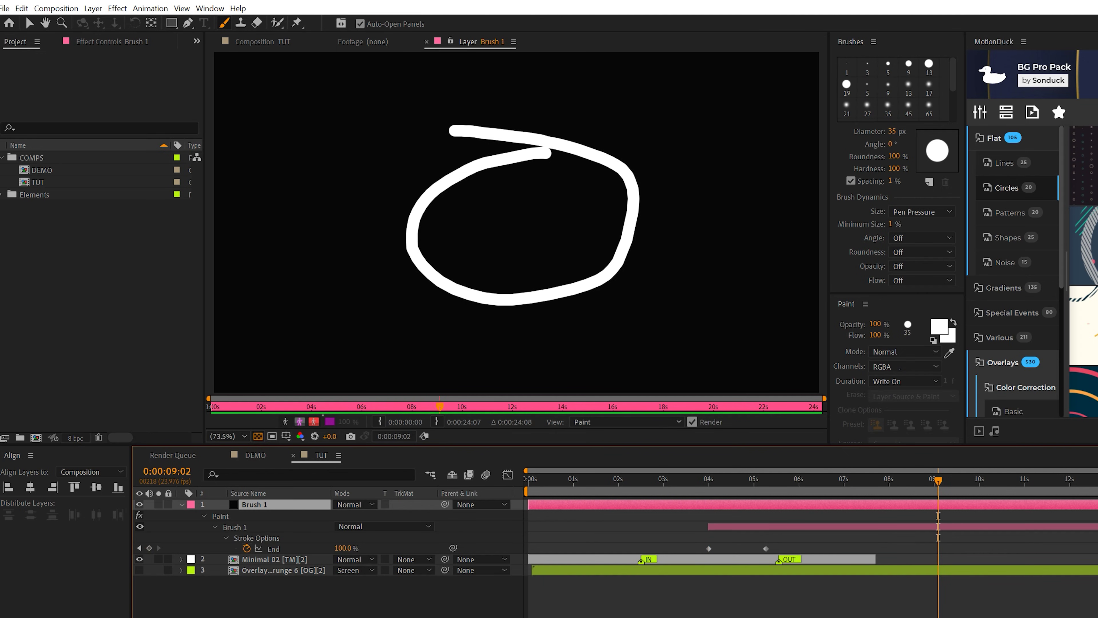
Move the End keyframes to start at 0 s and ease both to 100% influence
left_click_drag(741, 483, 514, 485)
left_click_drag(756, 527, 575, 524)
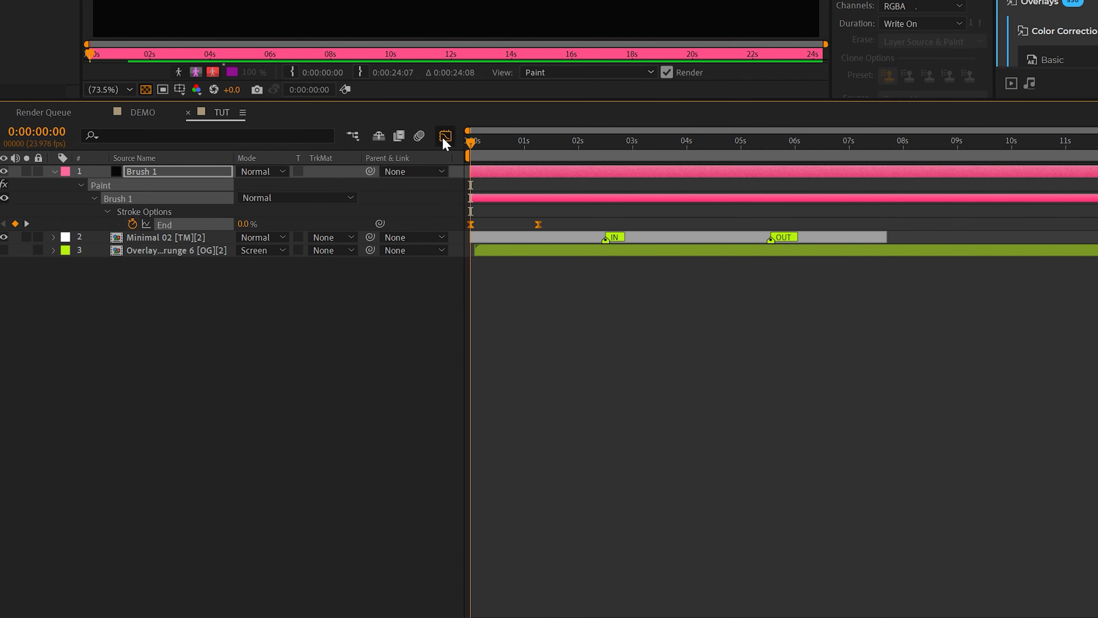
left_click(508, 475)
left_click_drag(604, 538, 401, 595)
mouse_move(493, 562)
left_mouse_down()
mouse_move(498, 554)
mouse_move(514, 564)
mouse_move(504, 561)
left_mouse_up()
Enable Paint on Transparent in Brush 1's Paint effect and view the loop in TUT
left_click(445, 135)
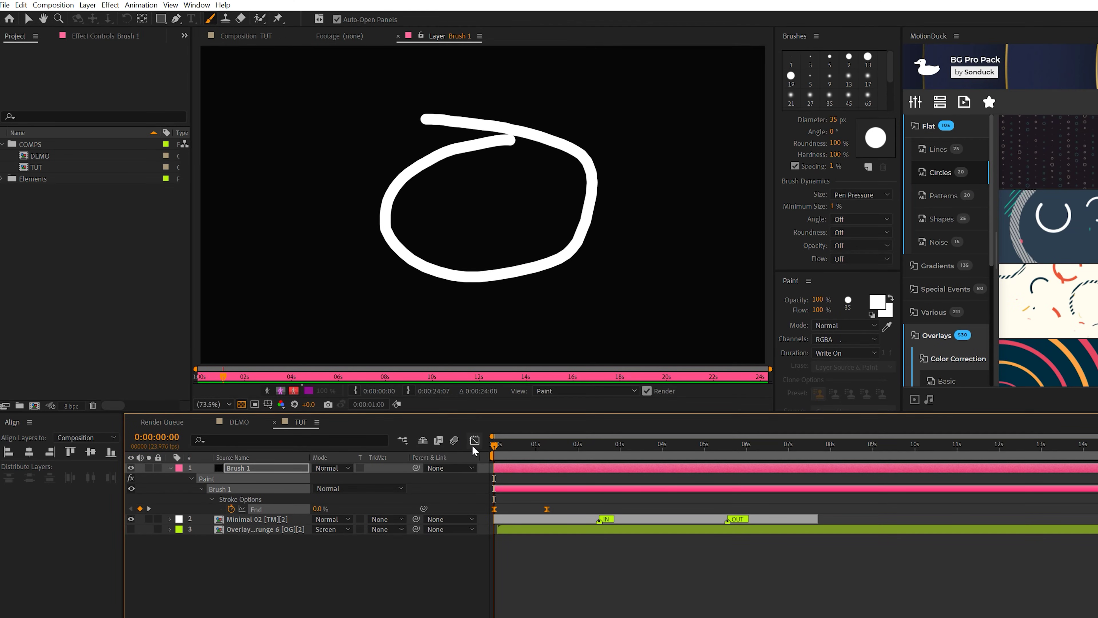
key("space")
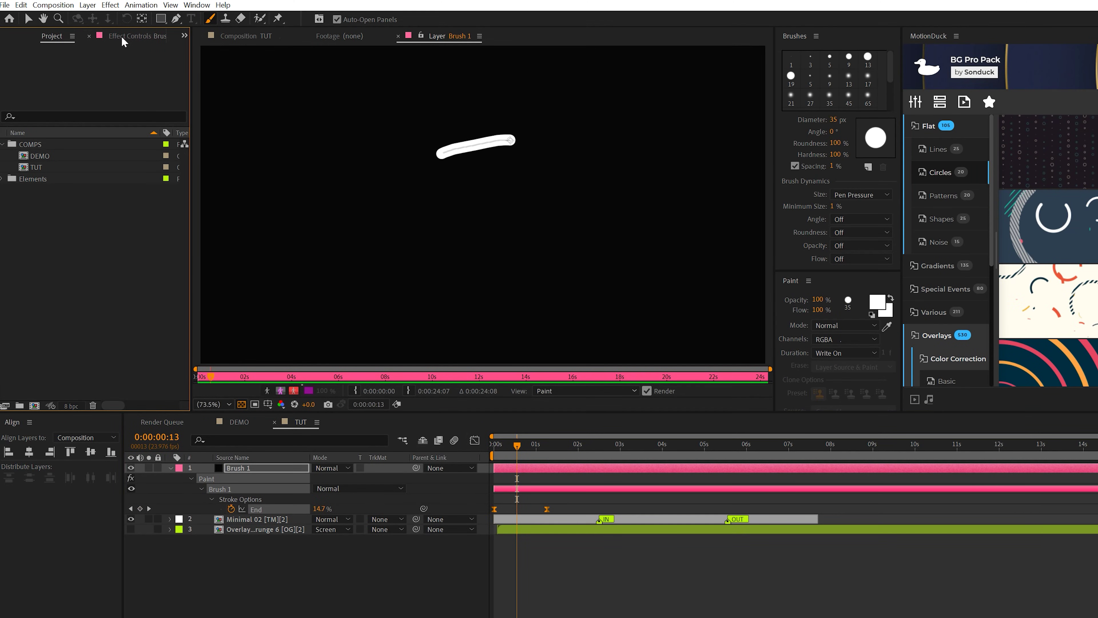
left_click(128, 38)
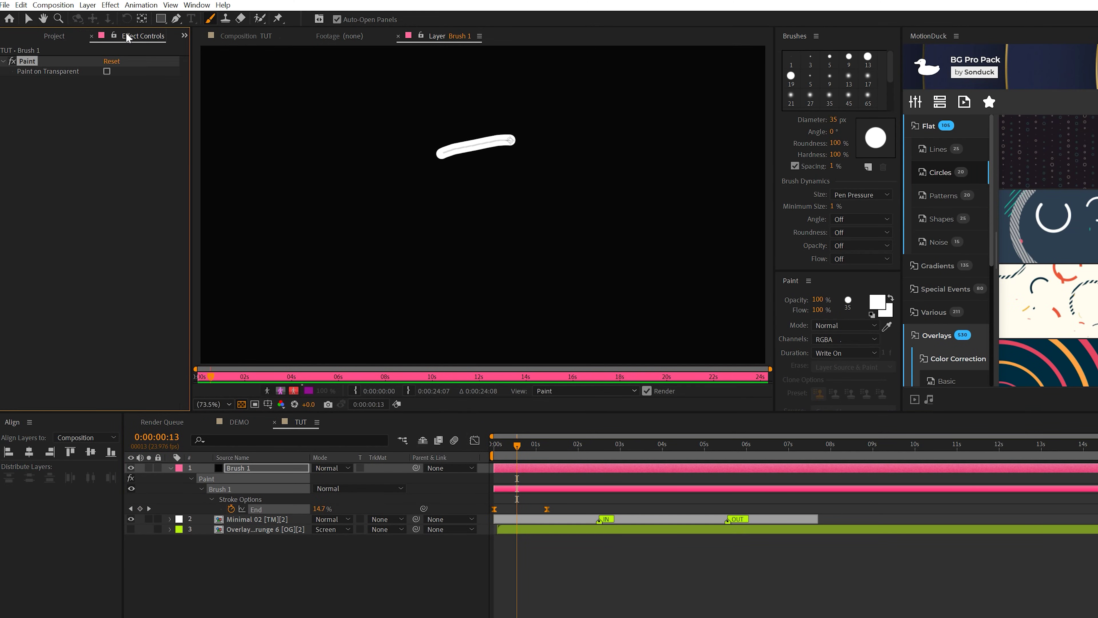
left_click(106, 72)
left_click(259, 38)
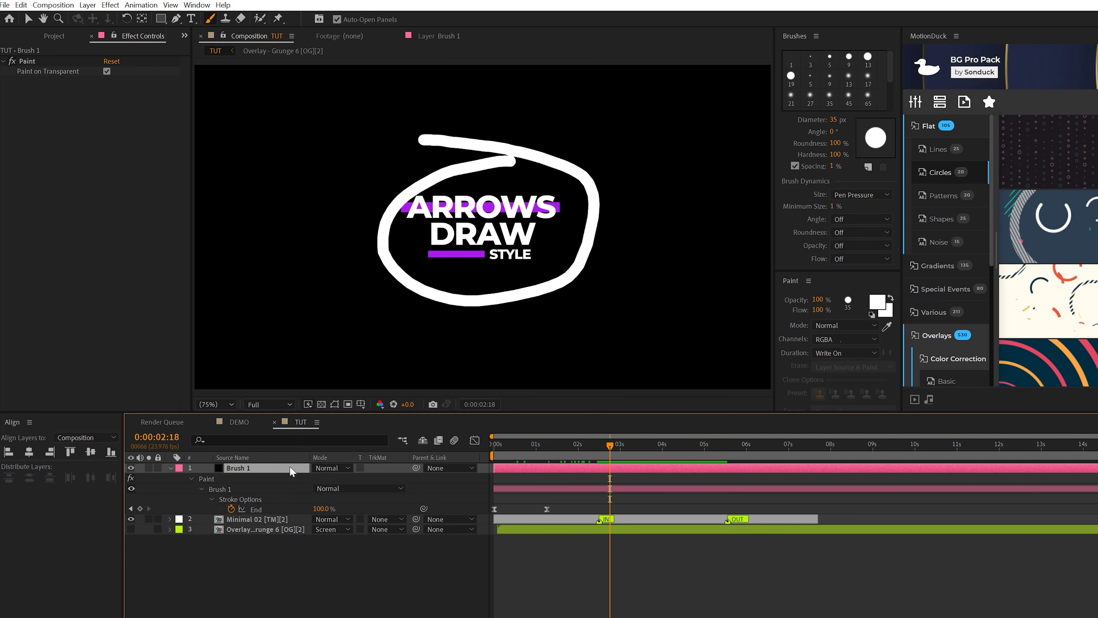
Scale Brush 1 to 118% and nudge it up-left around the ARROWS DRAW STYLE title
key("v")
key("s")
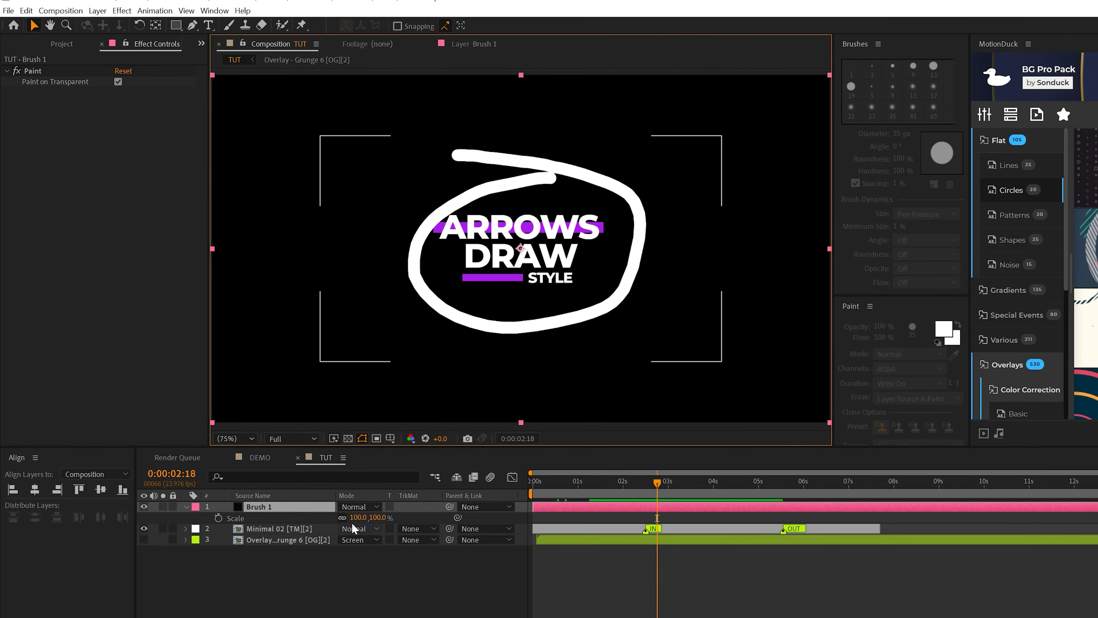
left_click_drag(359, 517, 378, 518)
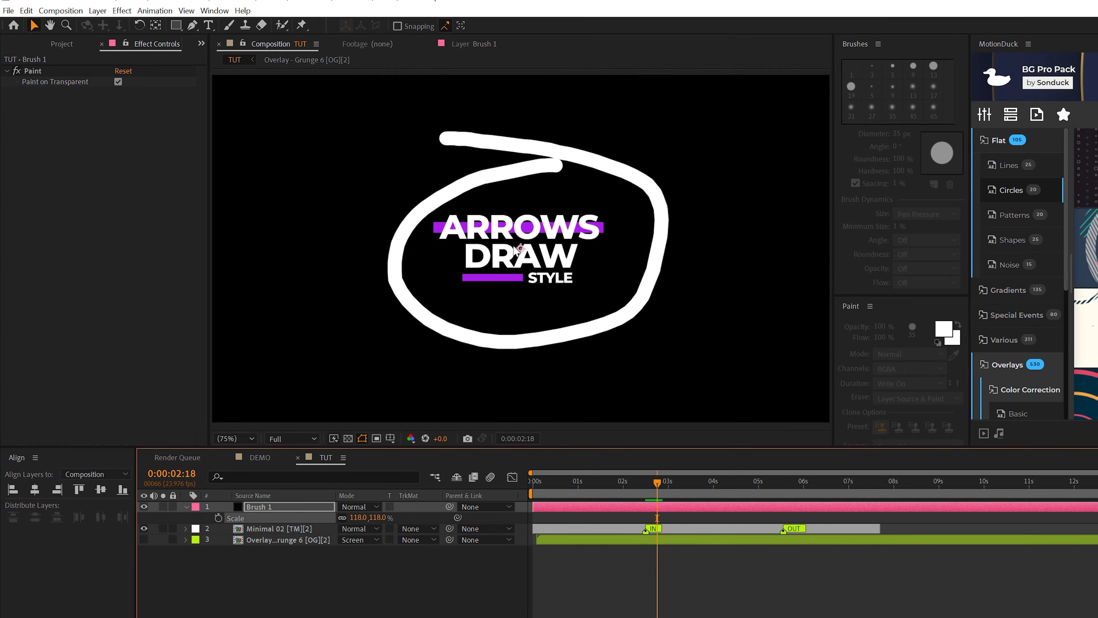
left_click_drag(520, 248, 499, 236)
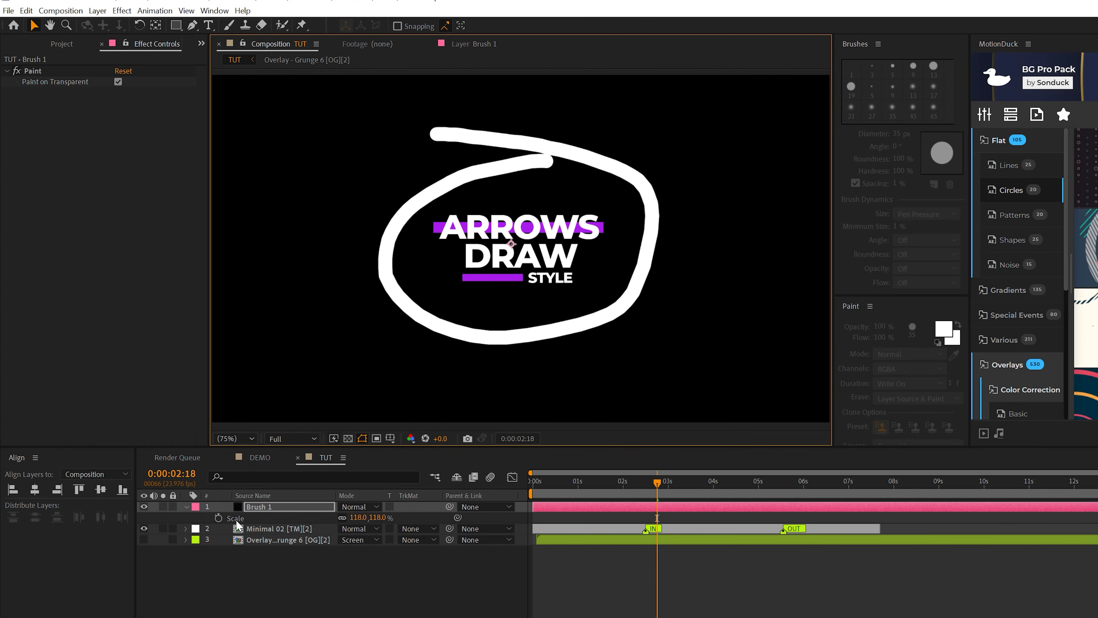
Adjust the loop stroke's Stroke Options brush values, keeping roundness at 75%, then deselect the layer
left_click(187, 506)
left_click(187, 506)
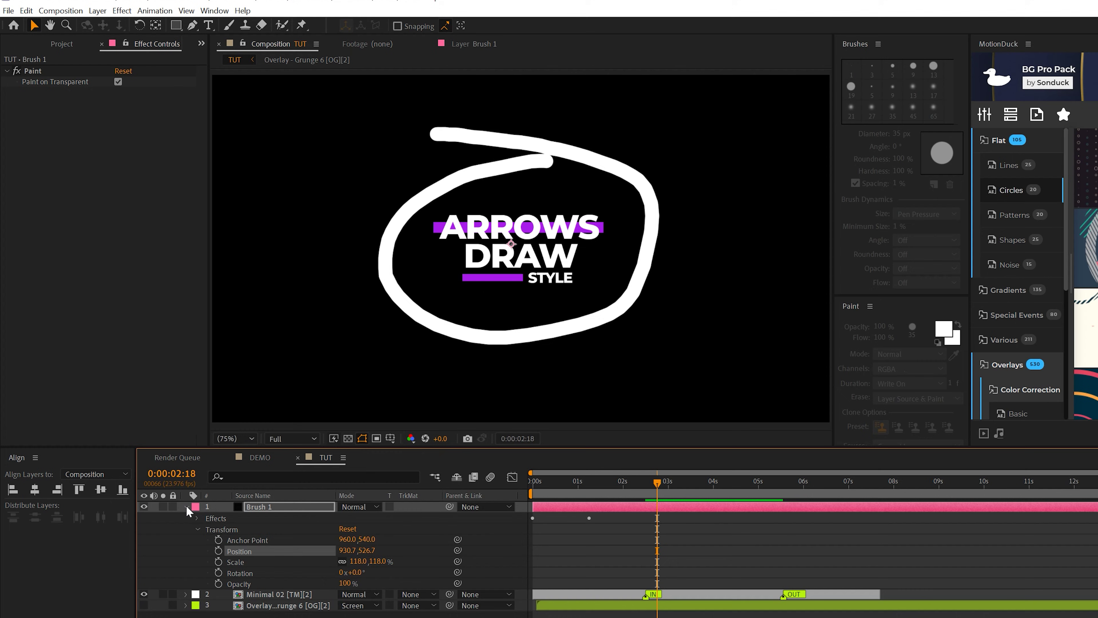
left_click(196, 518)
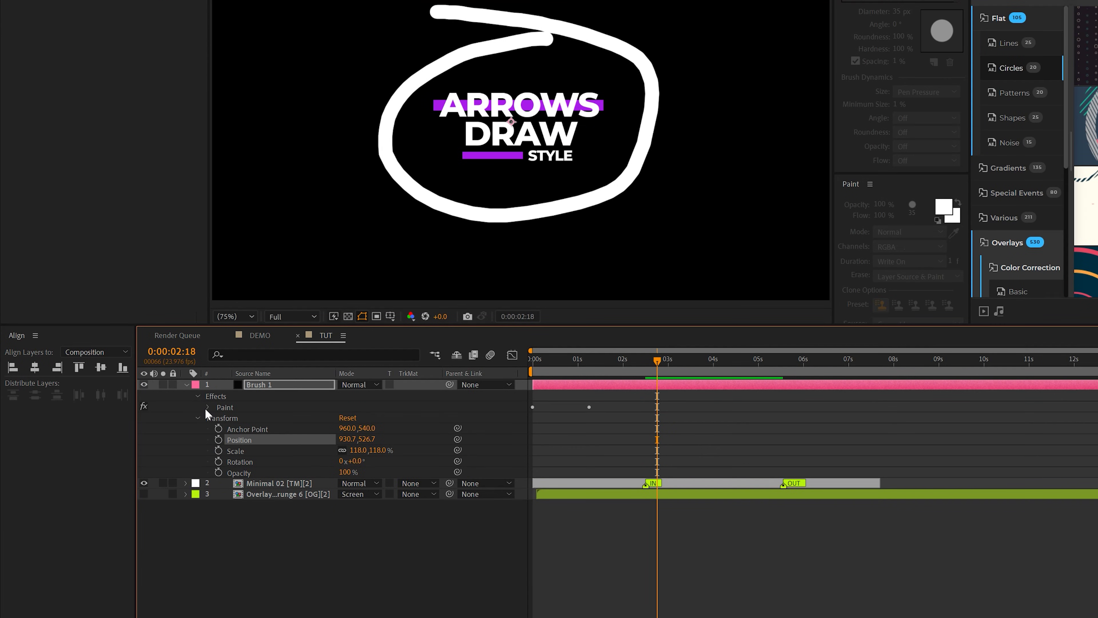
left_click(207, 530)
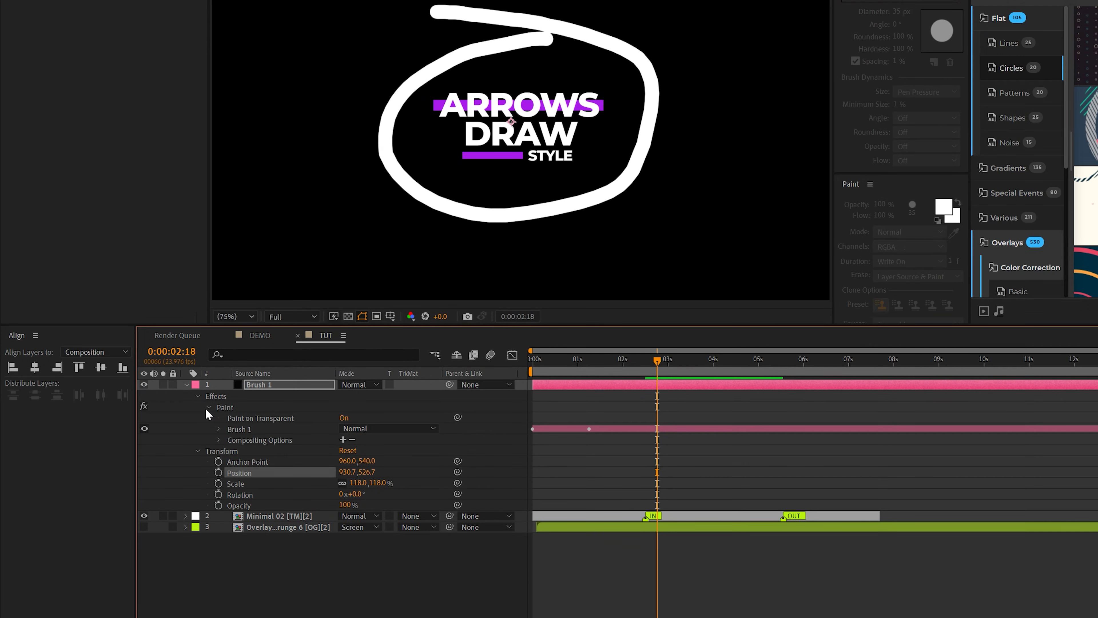
left_click(218, 429)
left_click(229, 450)
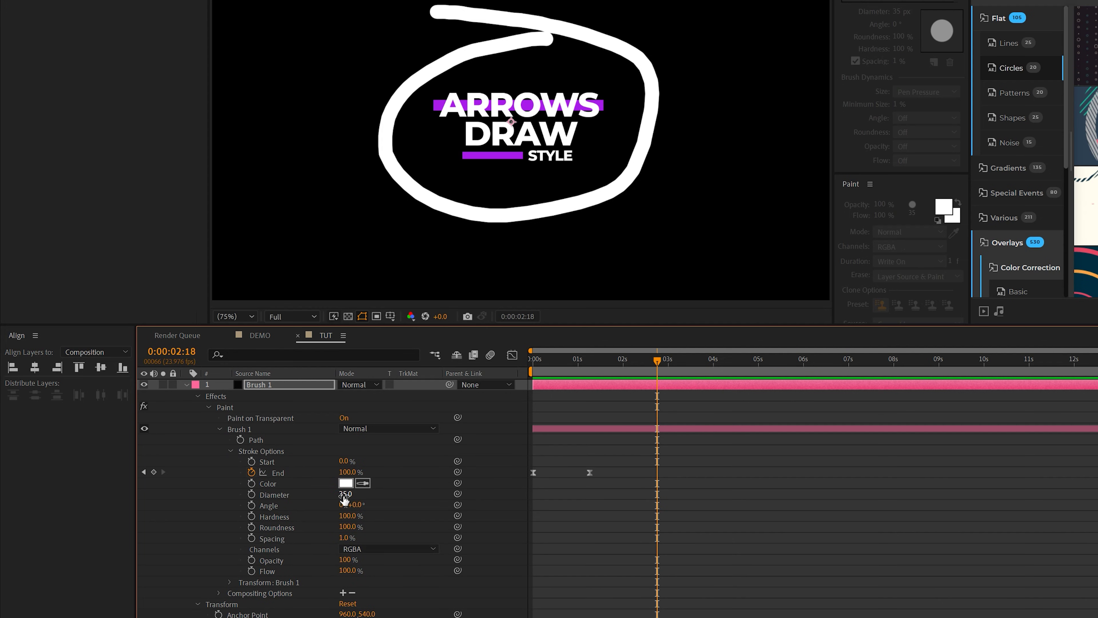
left_click_drag(346, 494, 362, 498)
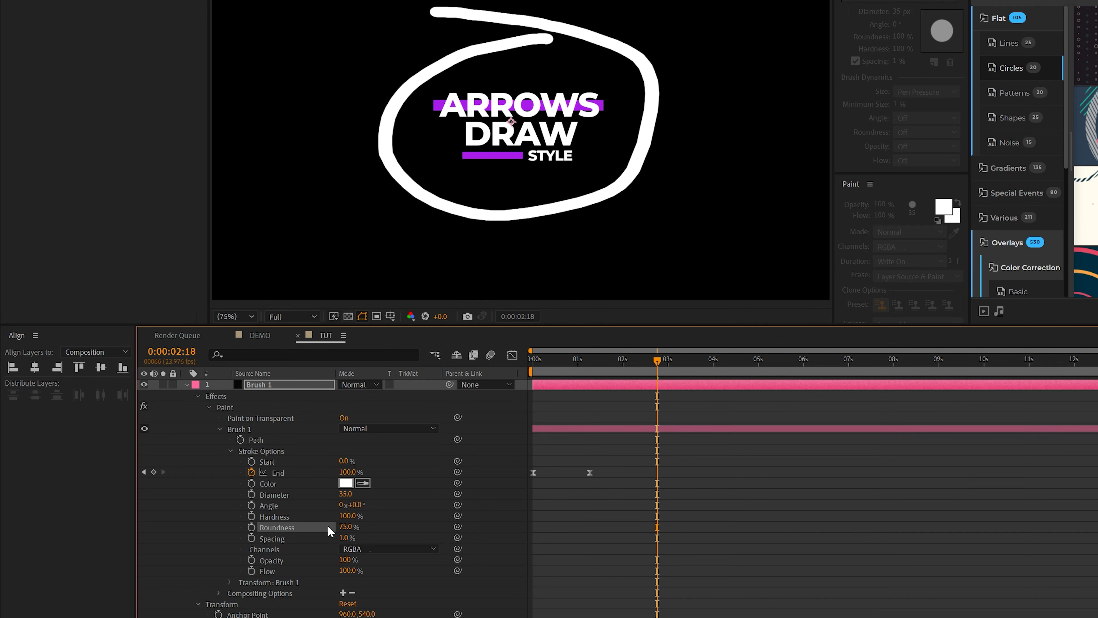
key("ctrl+shift+a")
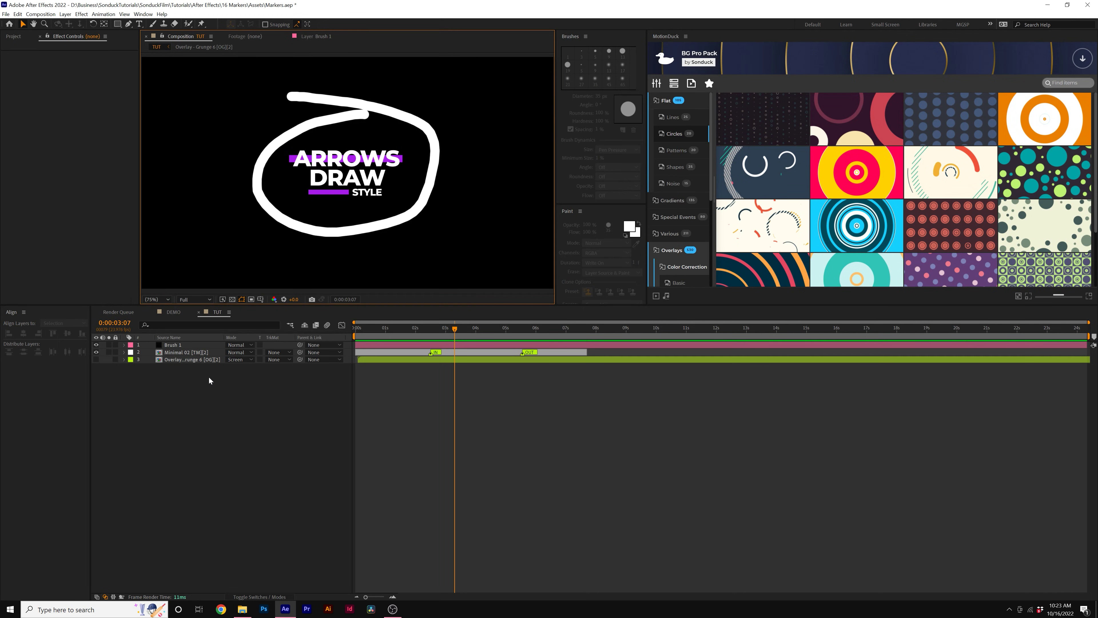
Create a new solid named 'Brush 2' and open it for painting with the Brush tool
key("ctrl+y")
type("Brush 2")
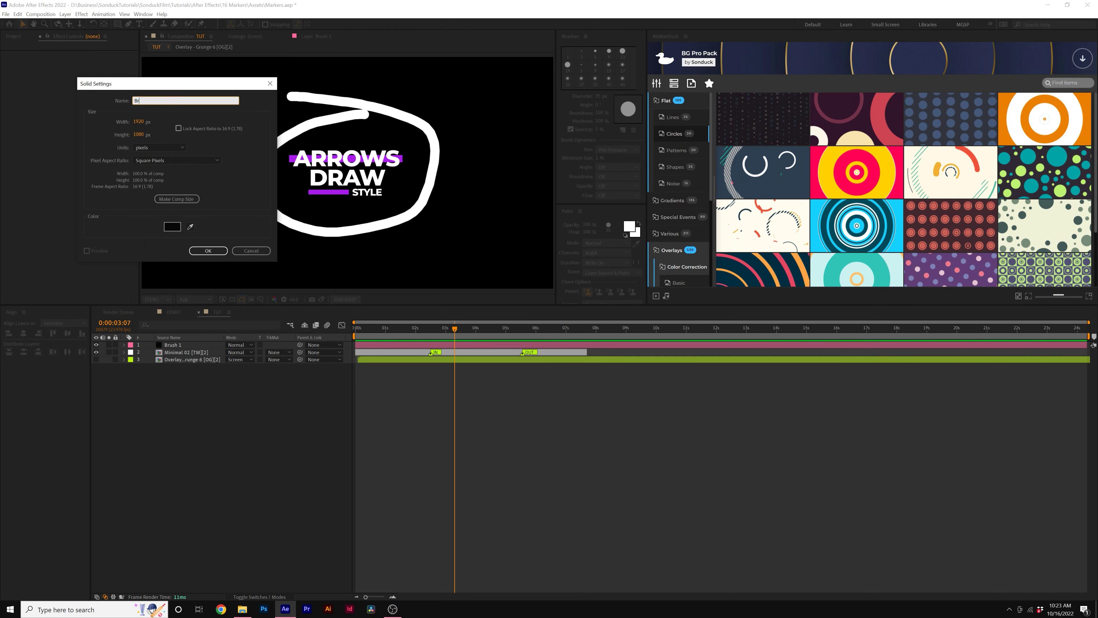
key("Return")
left_click(160, 24)
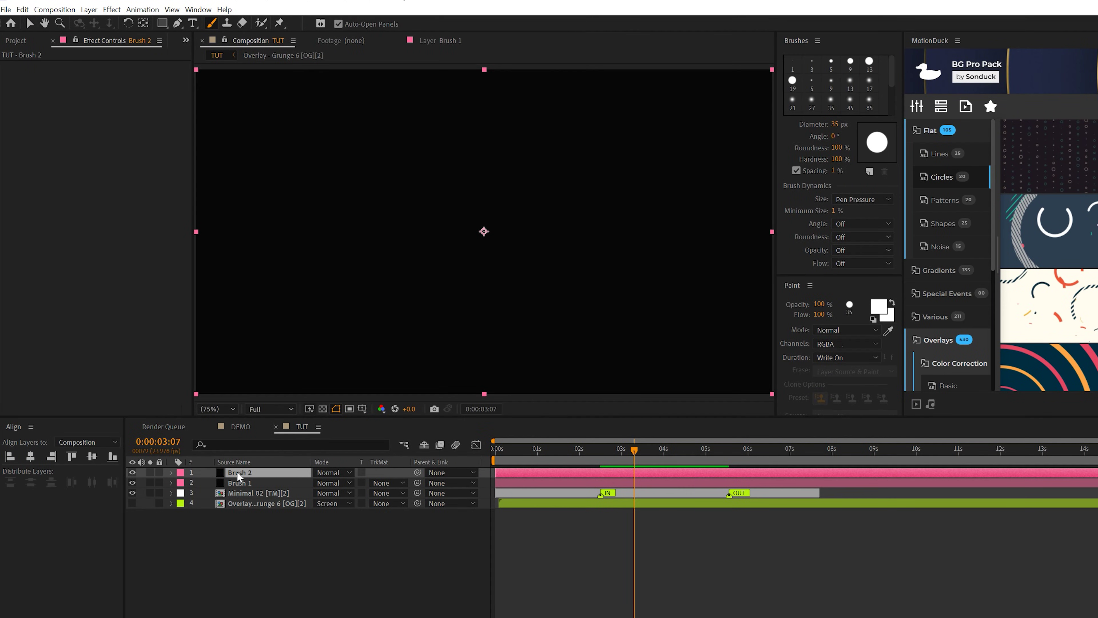
double_click(239, 472)
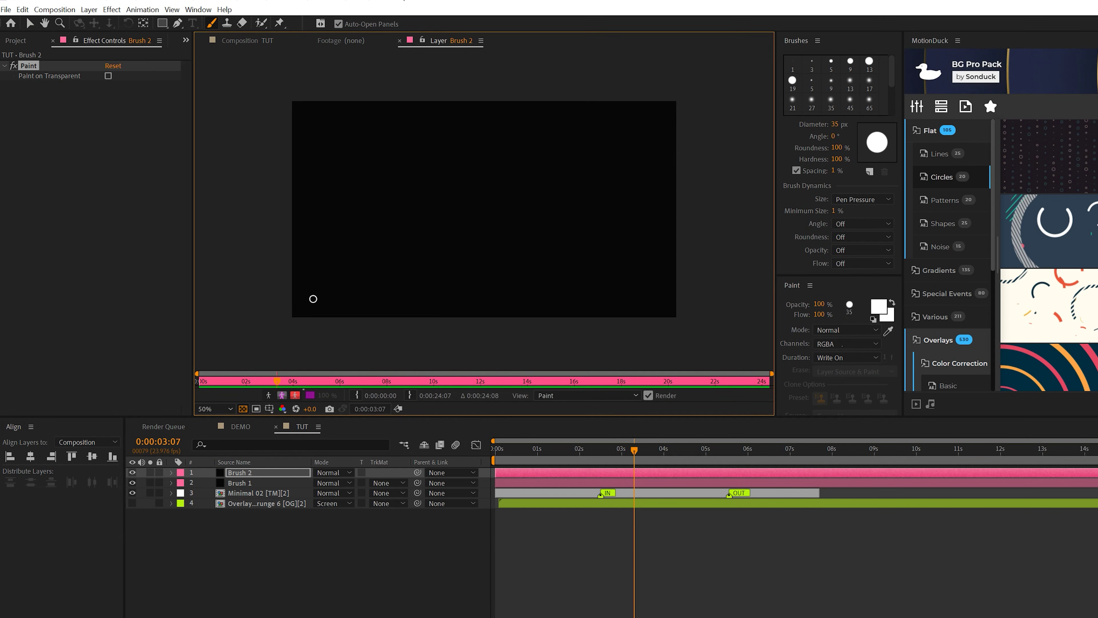
Paint an arrow stroke from lower left to upper right, undoing and redrawing several attempts
mouse_move(313, 299)
left_mouse_down()
mouse_move(377, 246)
mouse_move(346, 247)
mouse_move(376, 266)
left_mouse_up()
key("ctrl+z")
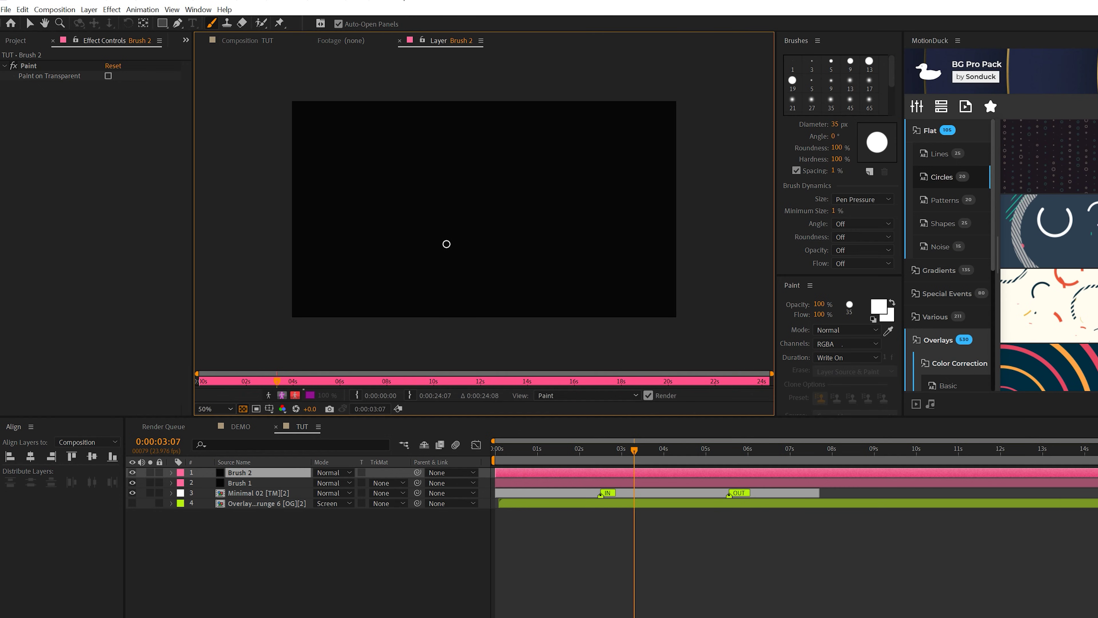
left_click_drag(446, 244, 406, 262)
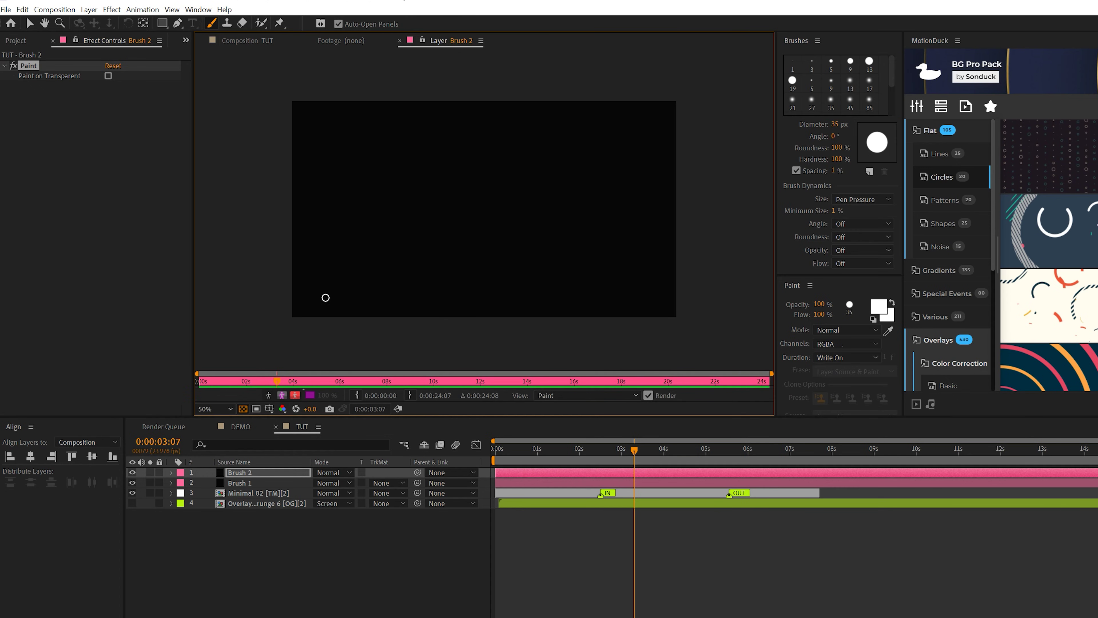
mouse_move(325, 298)
left_mouse_down()
mouse_move(431, 232)
mouse_move(390, 239)
mouse_move(441, 238)
mouse_move(438, 271)
left_mouse_up()
key("ctrl+z")
mouse_move(326, 292)
left_mouse_down()
mouse_move(409, 233)
mouse_move(383, 239)
mouse_move(404, 235)
mouse_move(405, 266)
left_mouse_up()
key("ctrl+z")
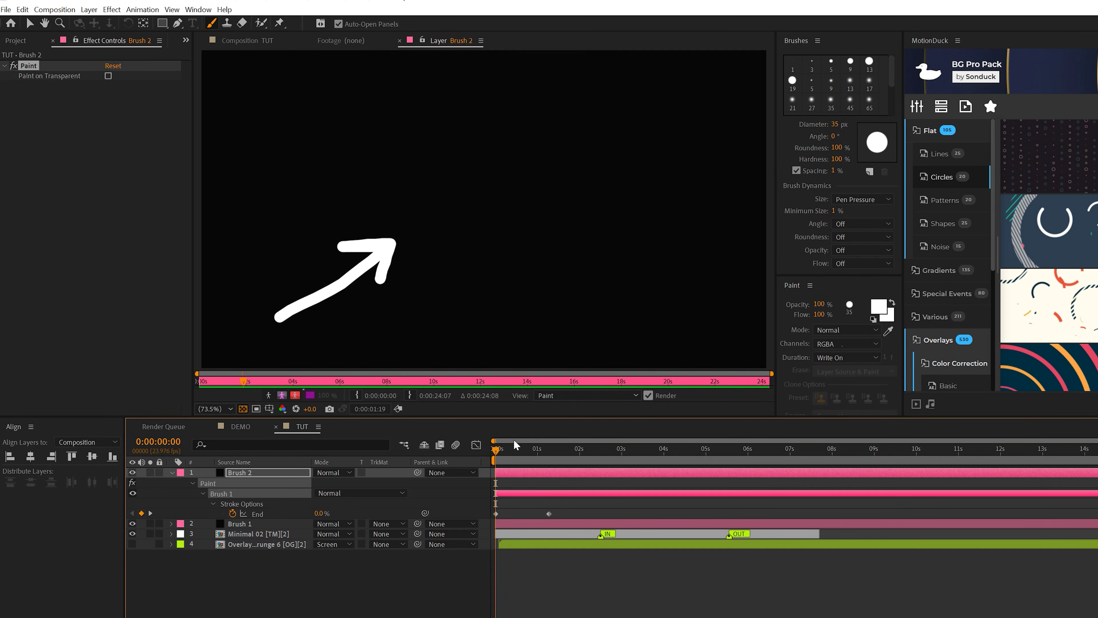
Ease both End keyframes of the Brush 2 arrow to 100% influence, then return to frame 0
left_click_drag(515, 445, 576, 445)
left_click_drag(602, 507, 477, 520)
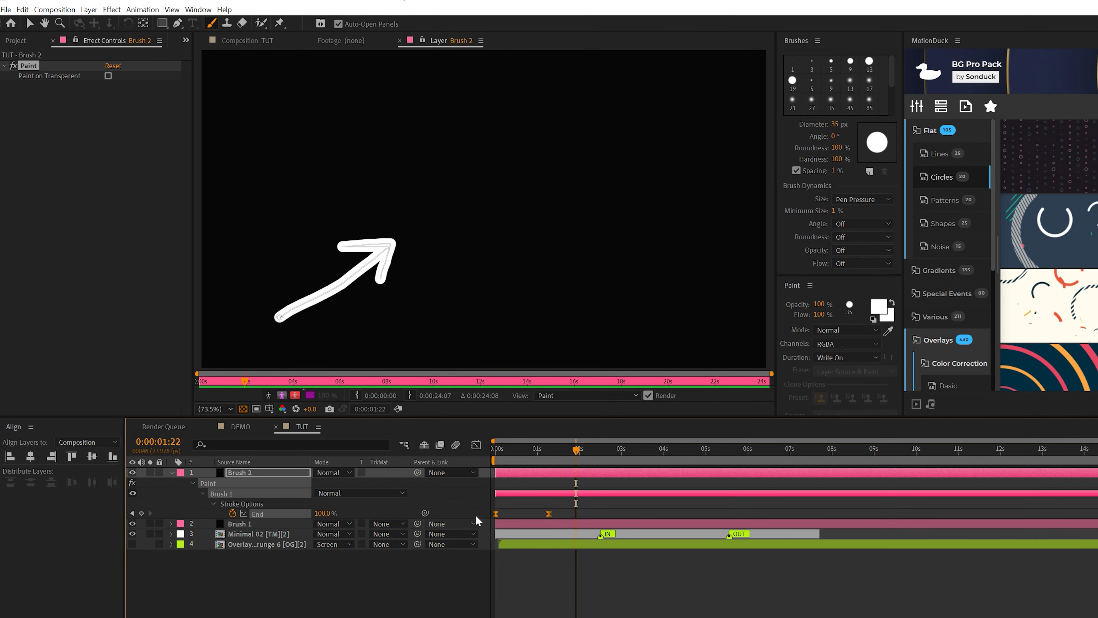
left_click(476, 444)
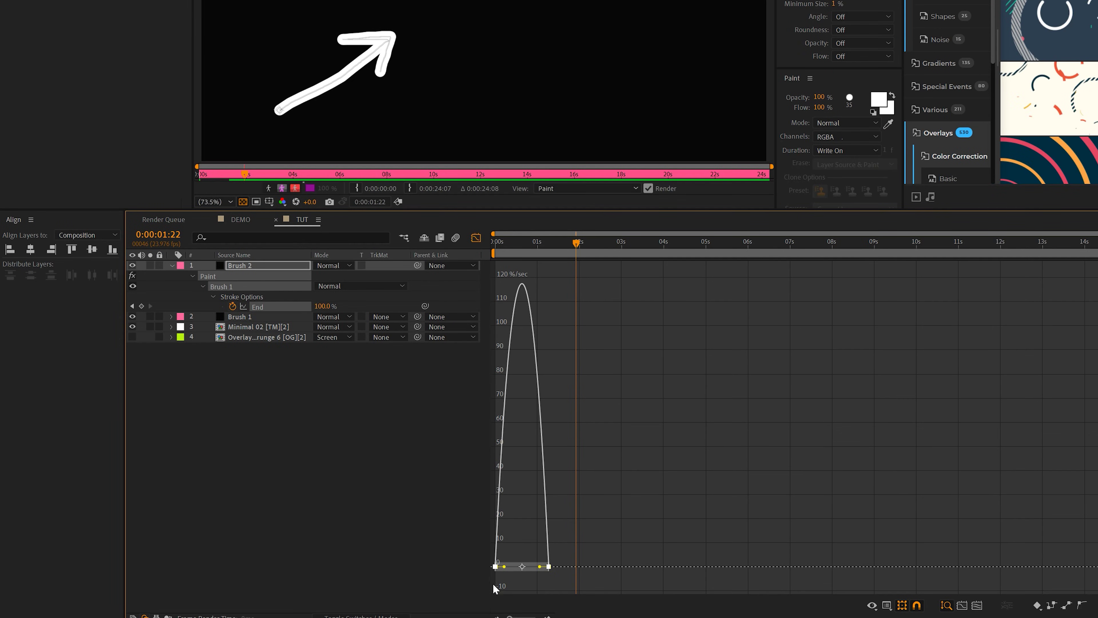
left_click_drag(504, 566, 519, 574)
left_click(476, 237)
key("Home")
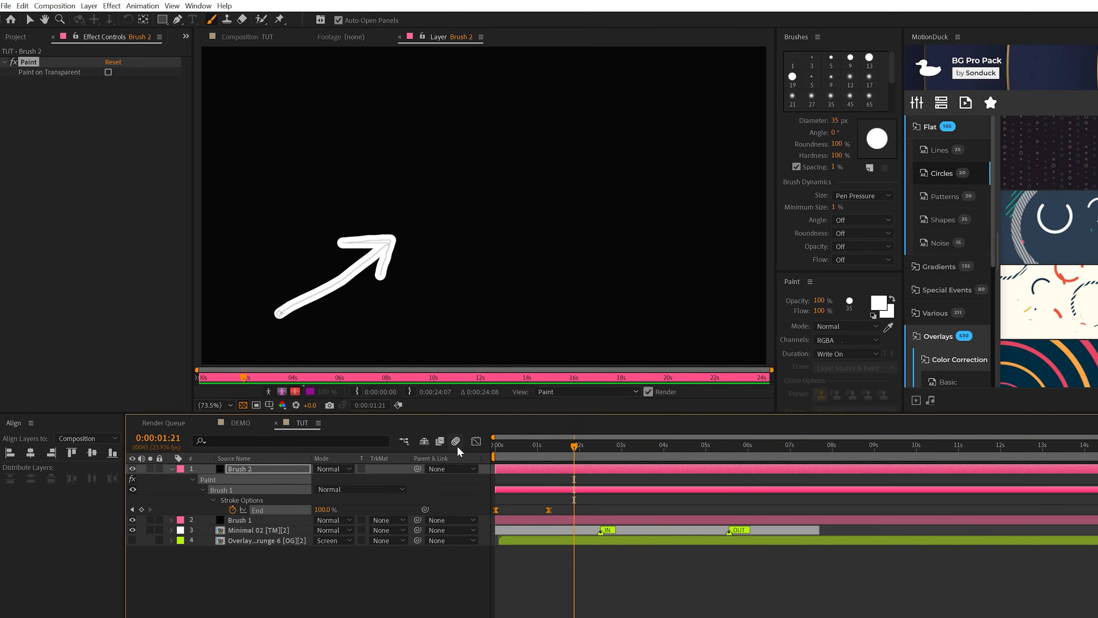
left_click(398, 597)
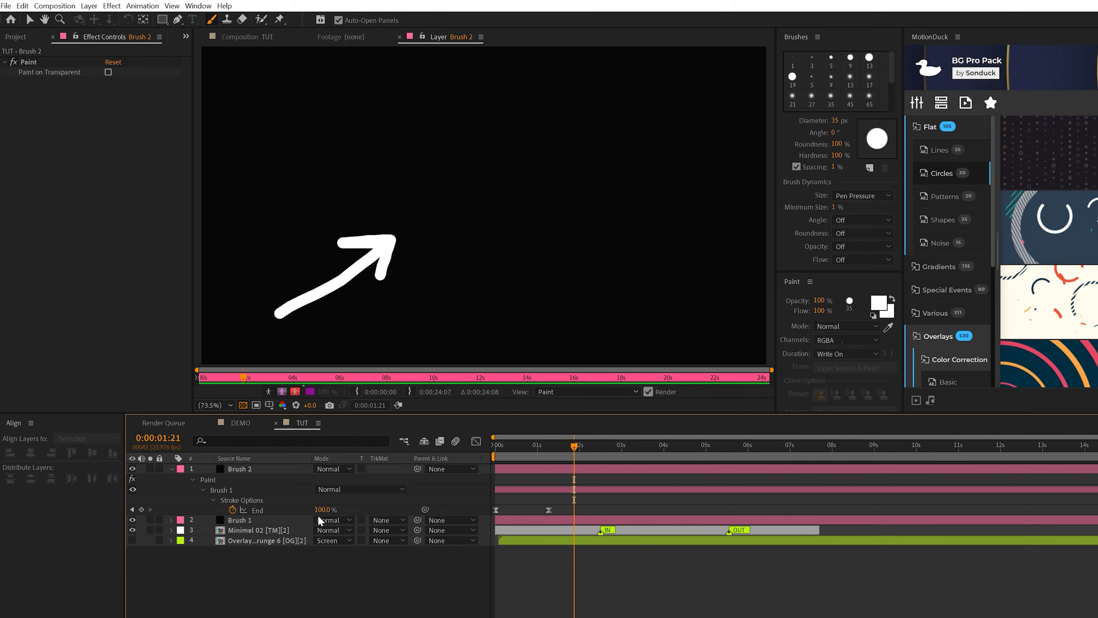
Move the Brush 2 arrow down-left toward the circle and play back the arrows drawing in
left_click(252, 477)
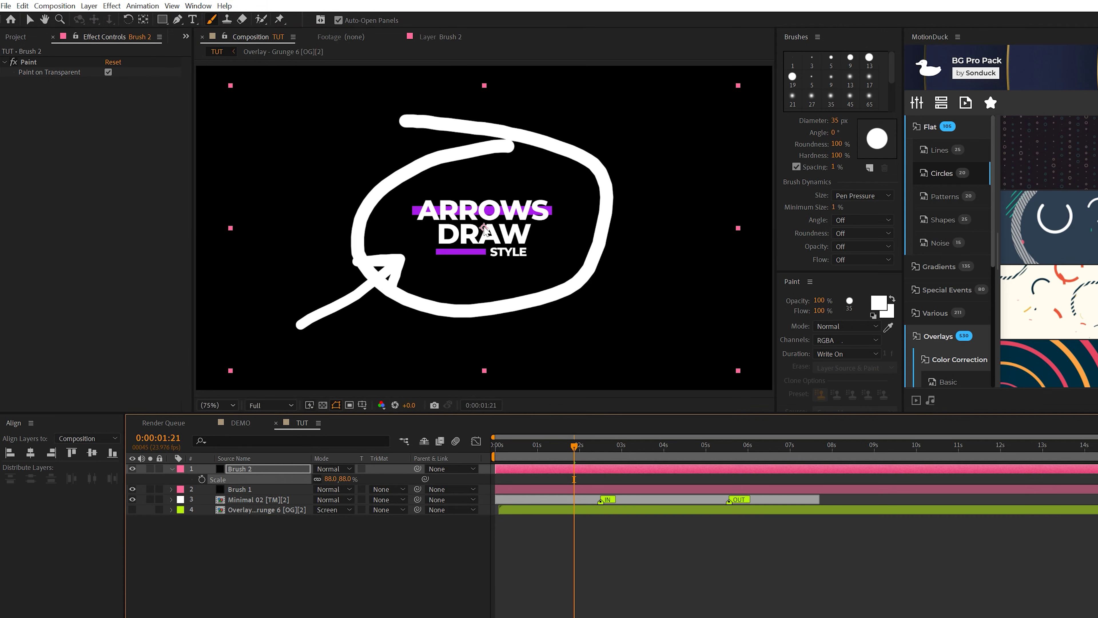
left_click_drag(484, 230, 425, 255)
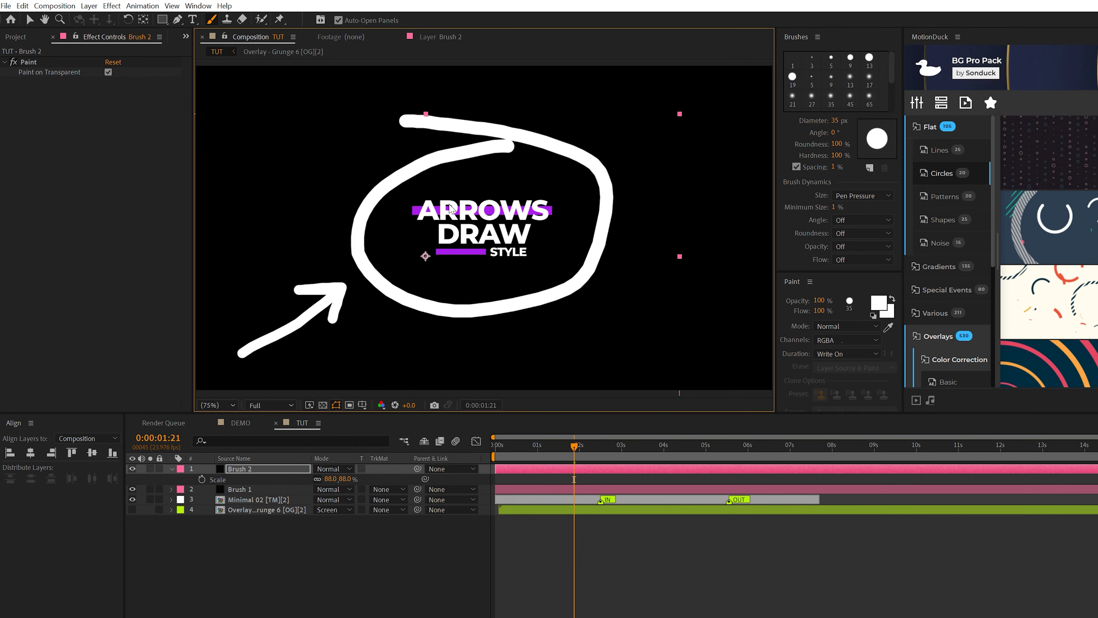
key("space")
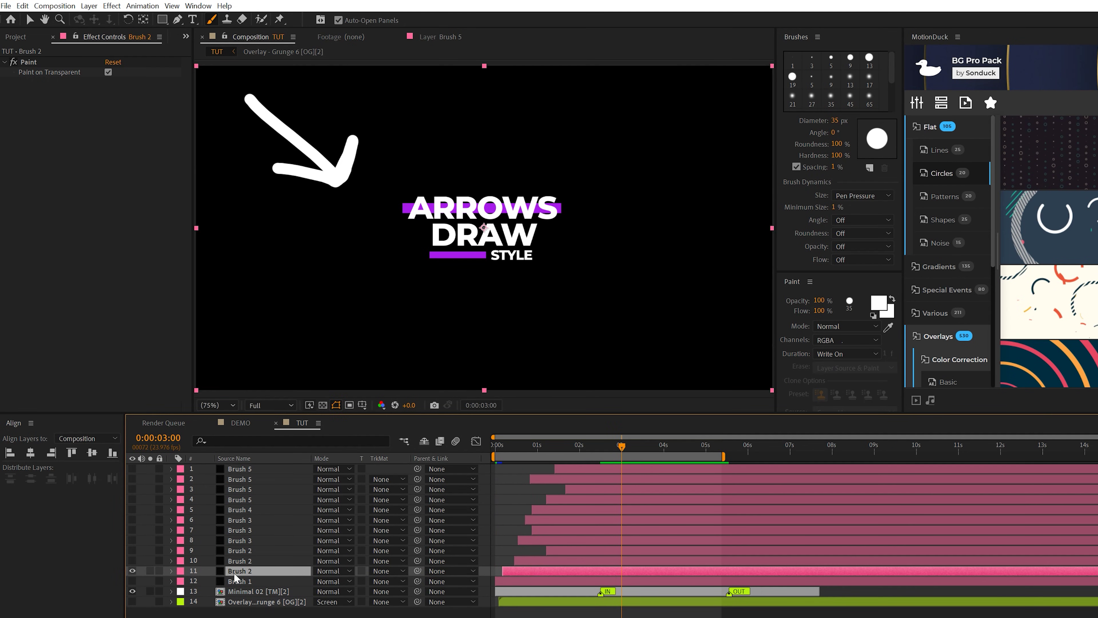
Add an expression to Brush 2's Position defining f = 2 and a = 30
key("p")
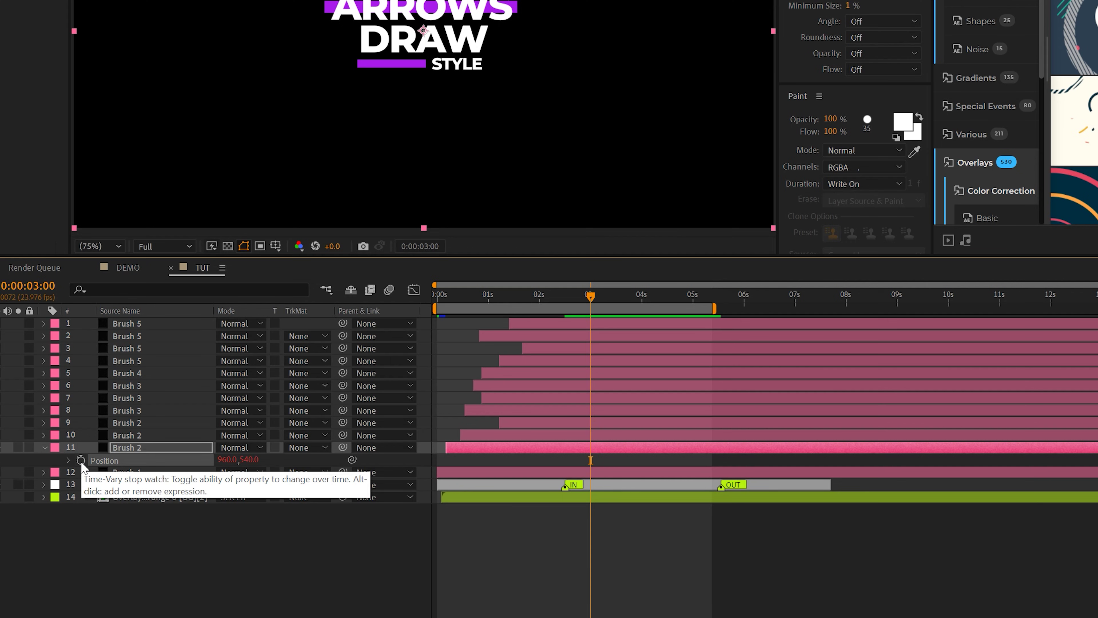
left_click(81, 461, "alt")
type("f")
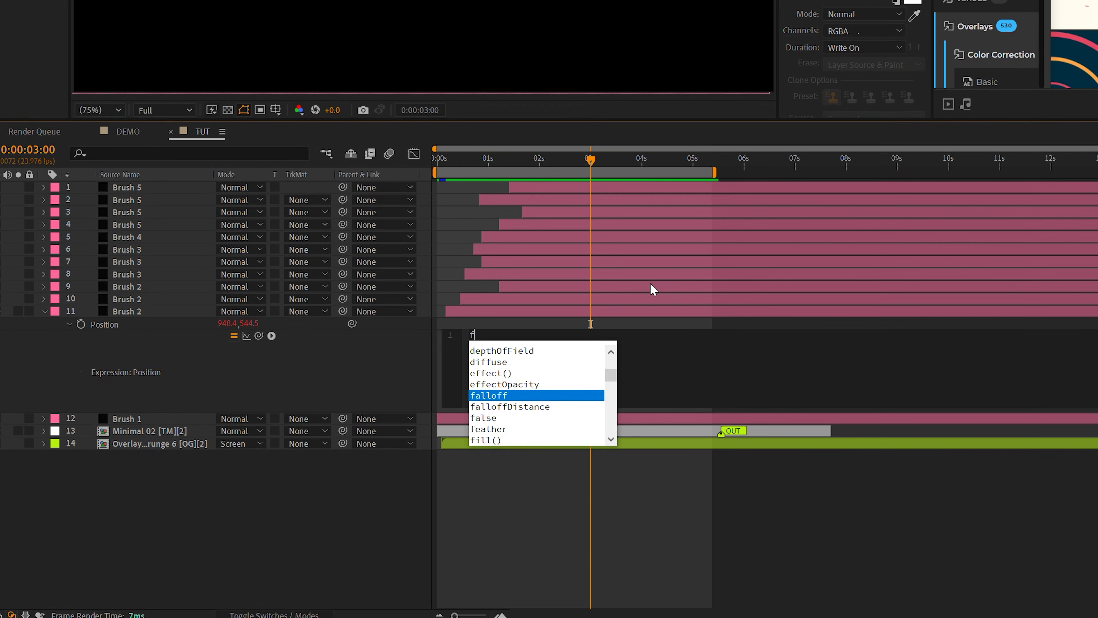
type(" = 2")
key("Return")
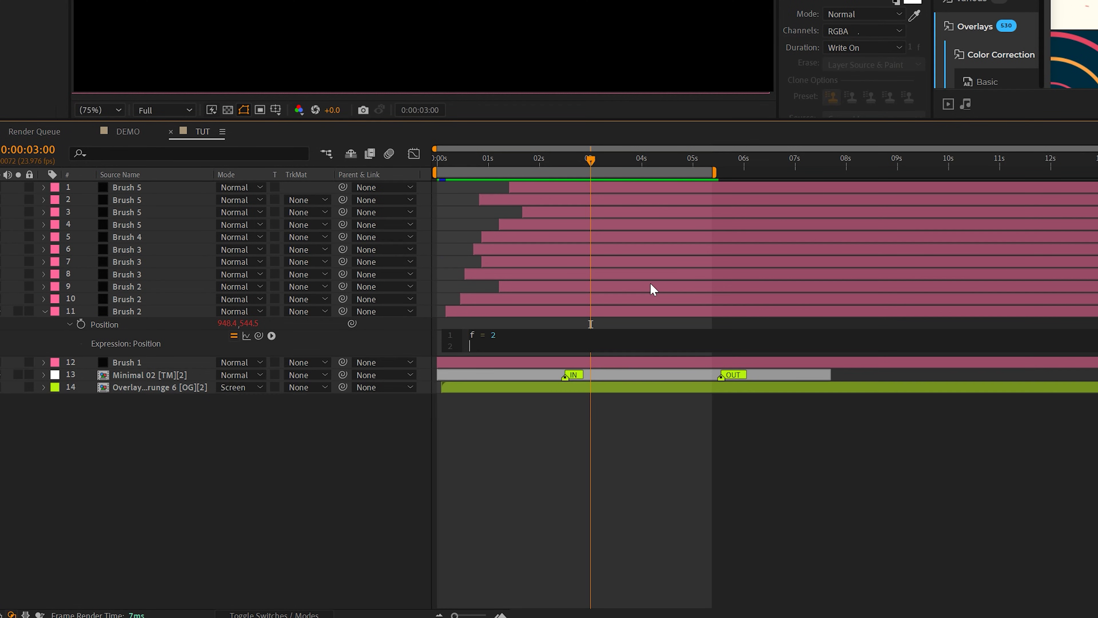
type("a = 30")
key("Return")
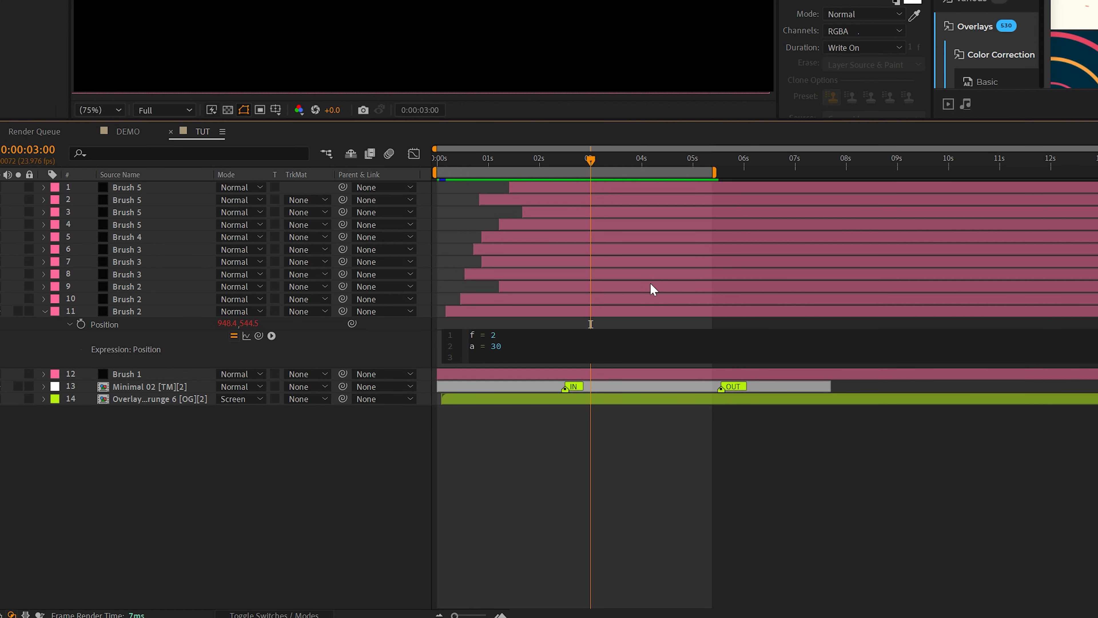
Extend the Position expression with posterizeTime(f) and wiggle(f,a)
type("pos")
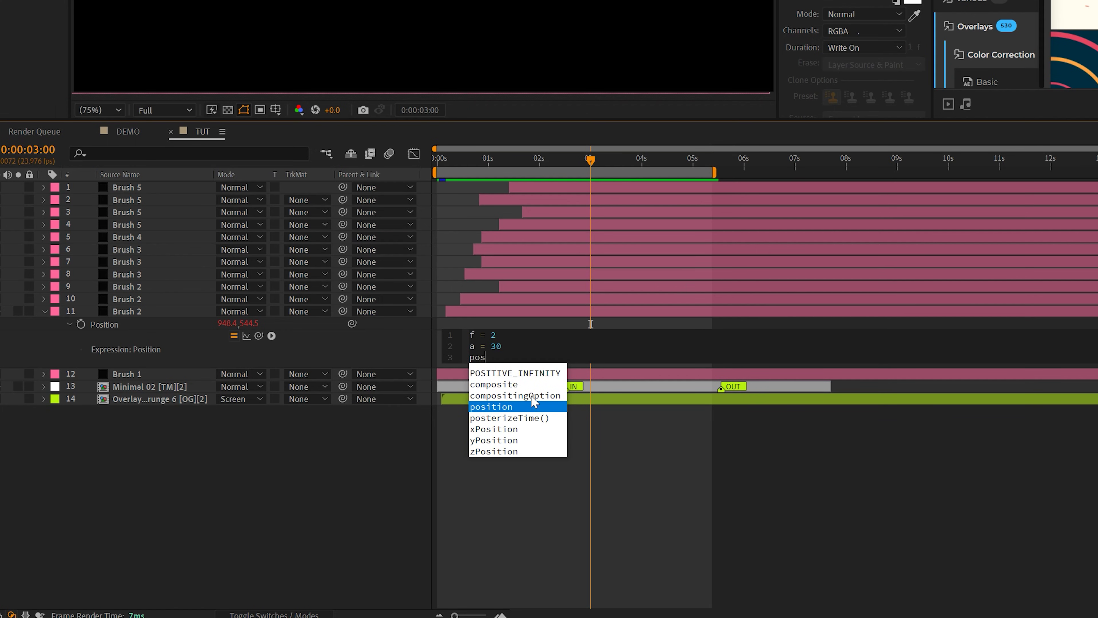
left_click(523, 418)
type("f")
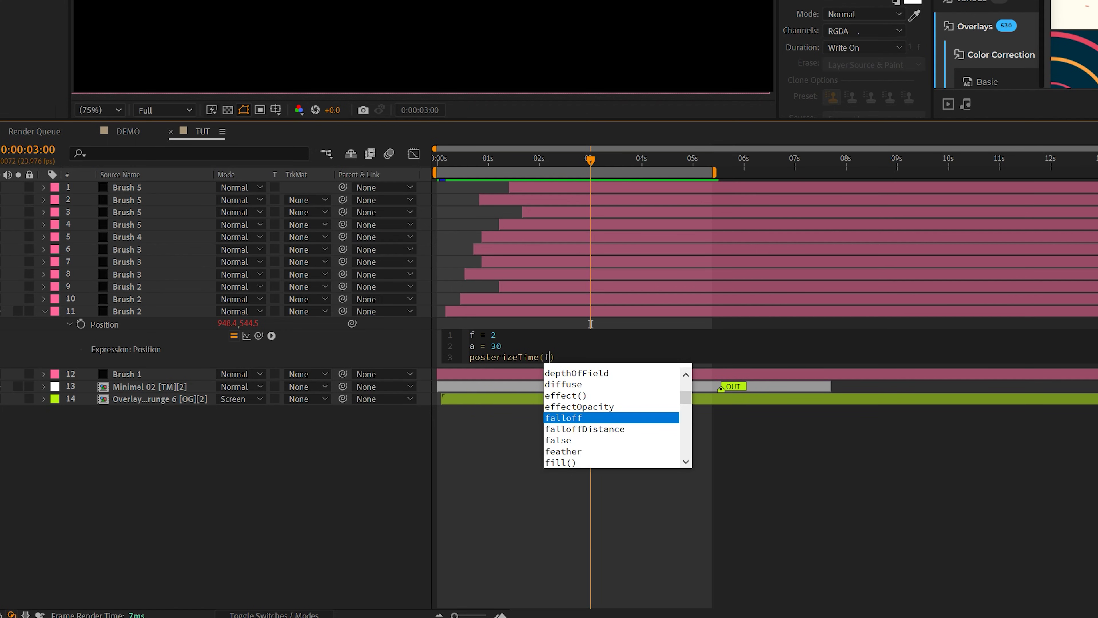
key("Right")
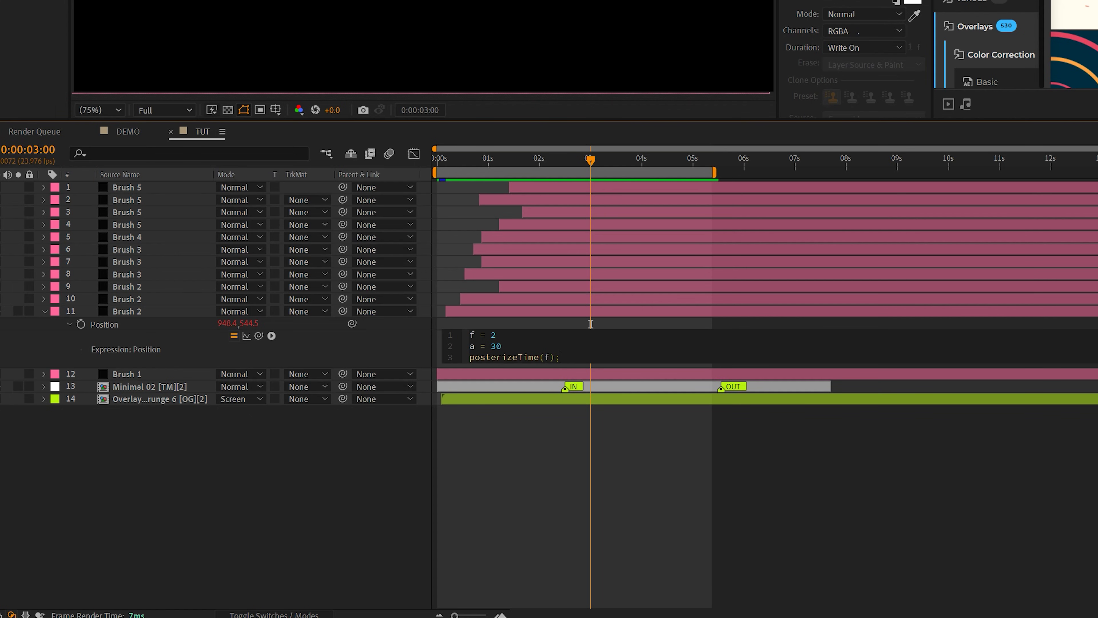
key("Return")
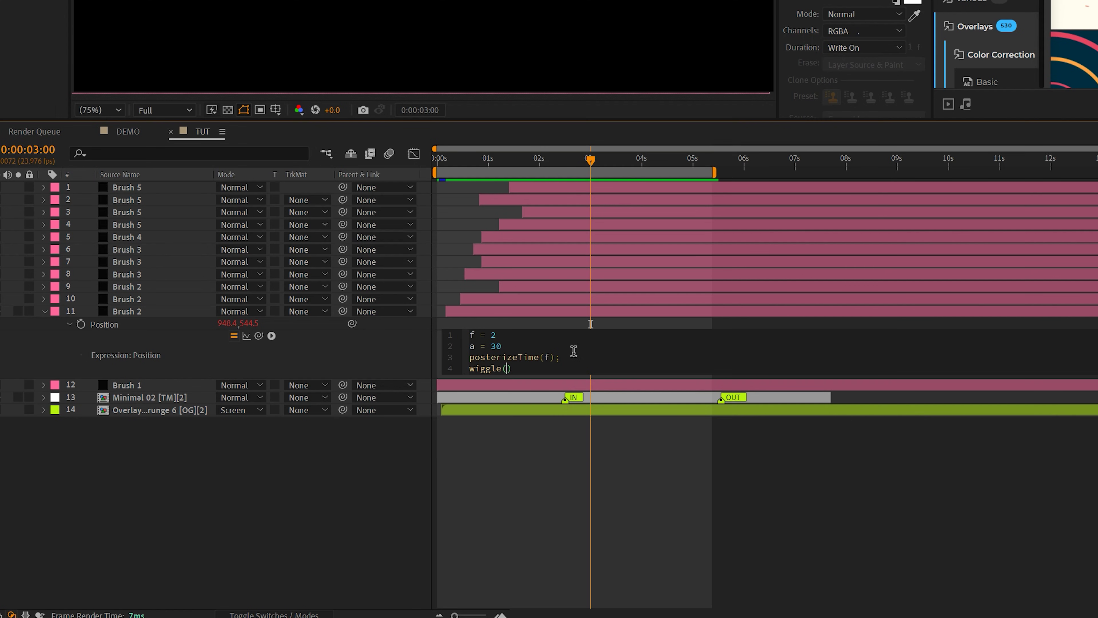
type("wiggle(f,")
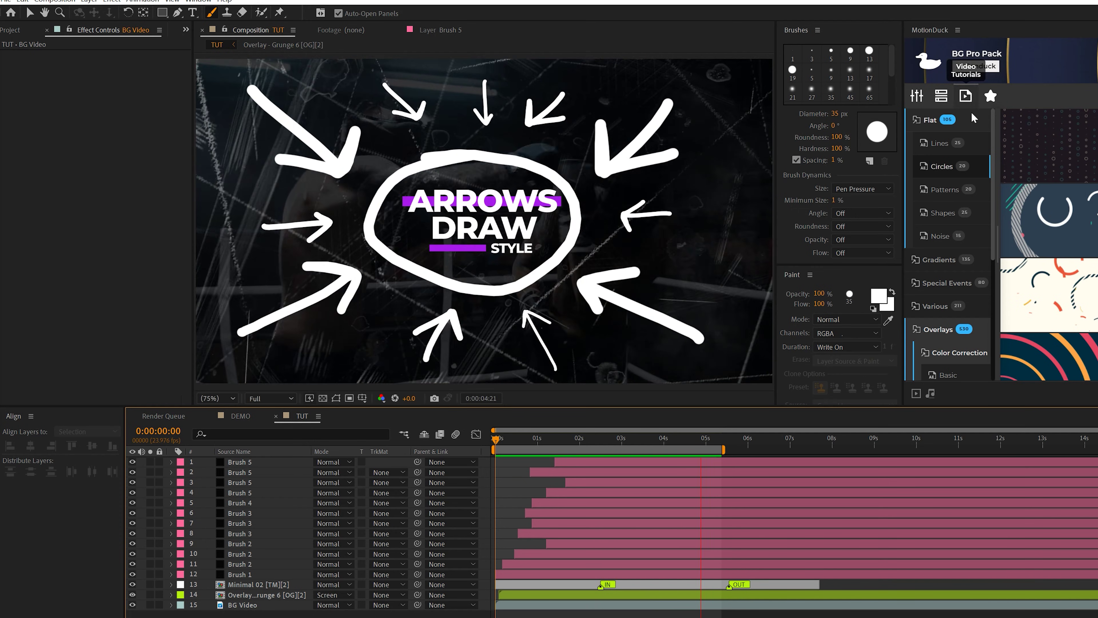
Show the Grunge overlays in the MotionDuck library and browse down to Overlay - Grunge 20
scroll(951, 247, "down", 5)
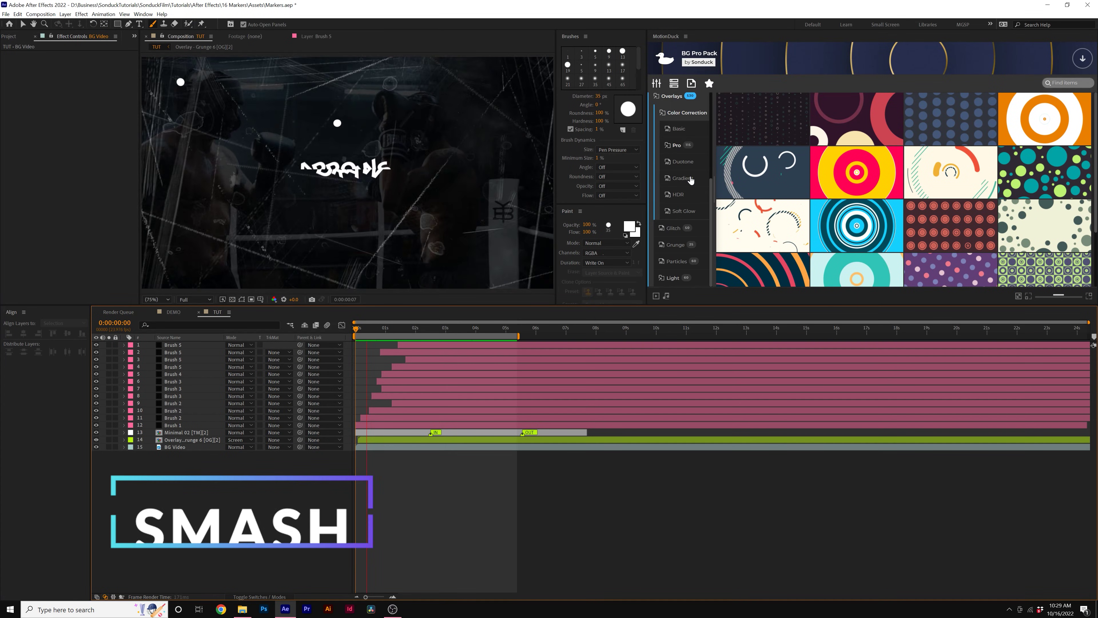
left_click(675, 245)
scroll(774, 230, "down", 5)
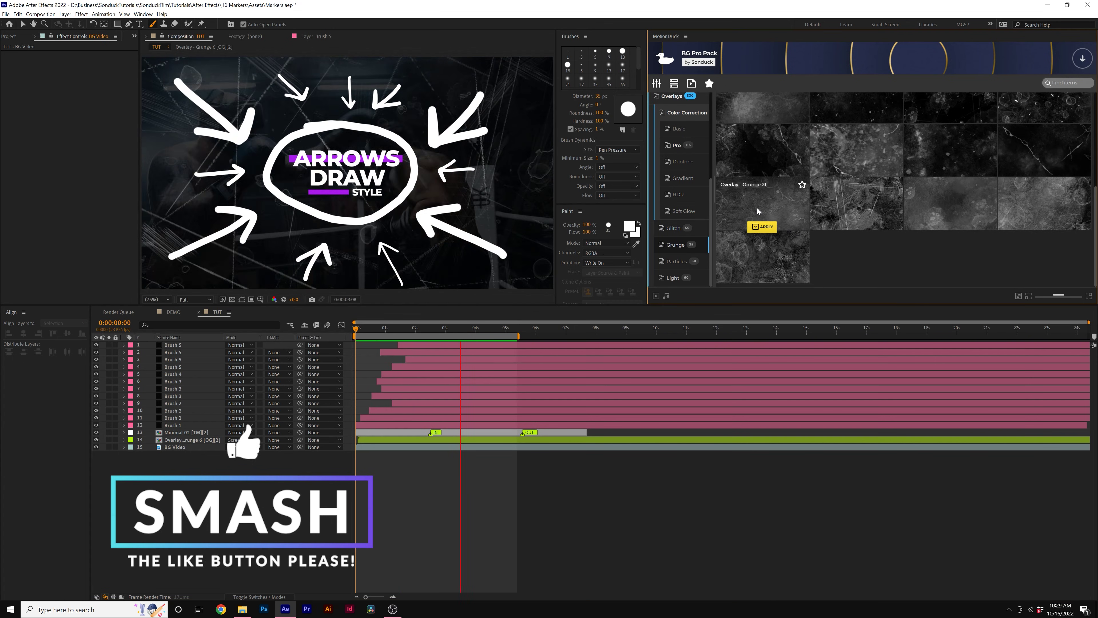